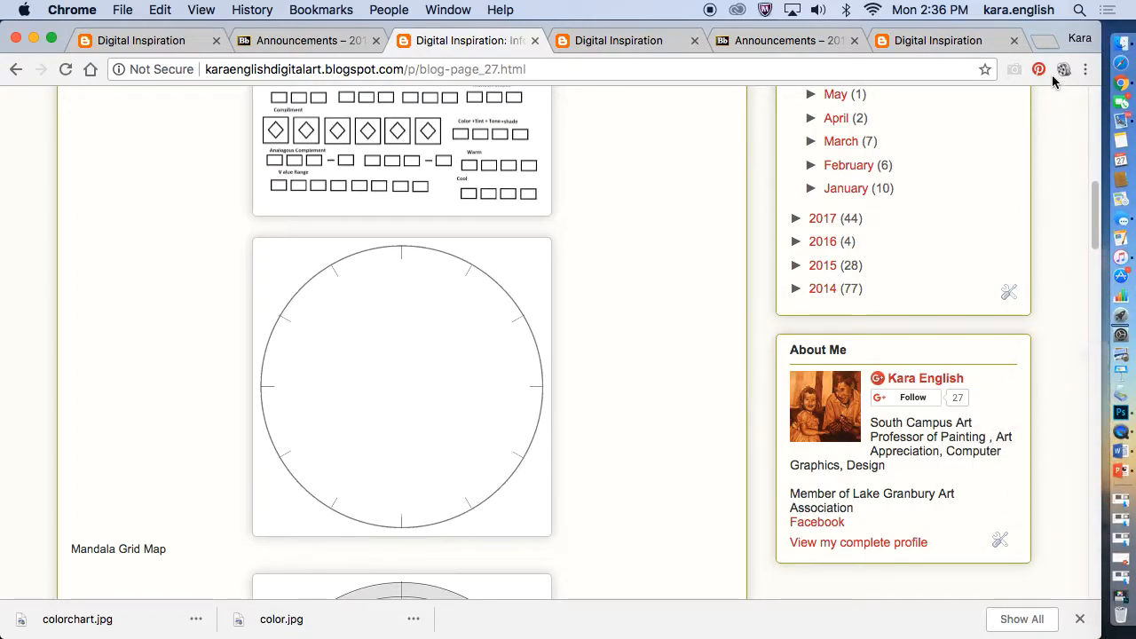
Save the blank Mandala Grid Map circle image to the Desktop as a JPEG named grid
click(1117, 84)
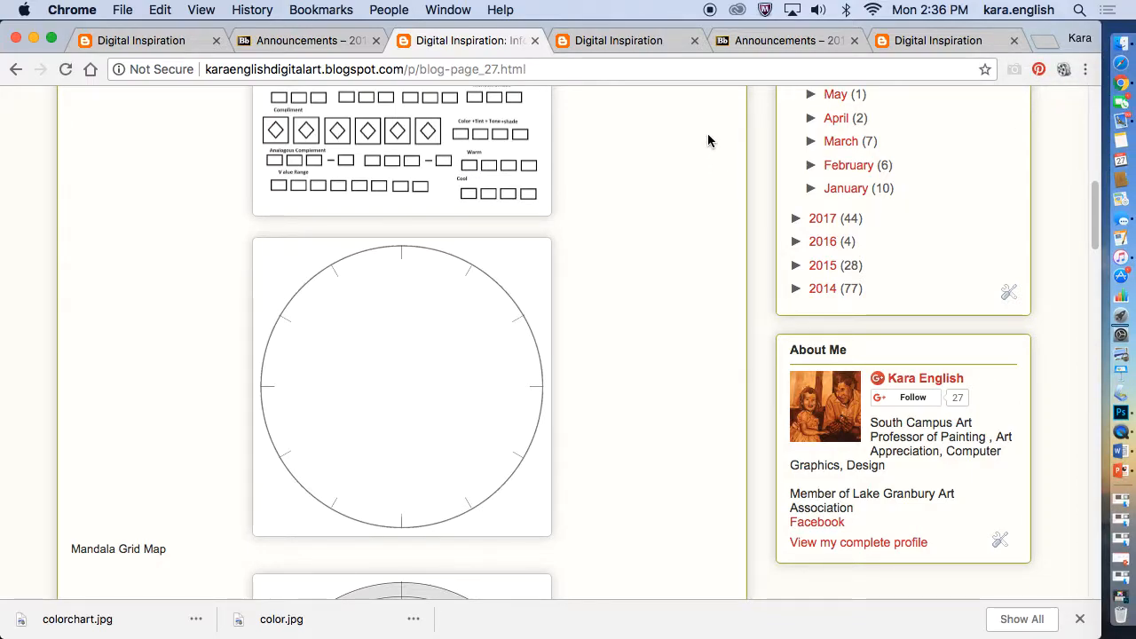
right_click(420, 375)
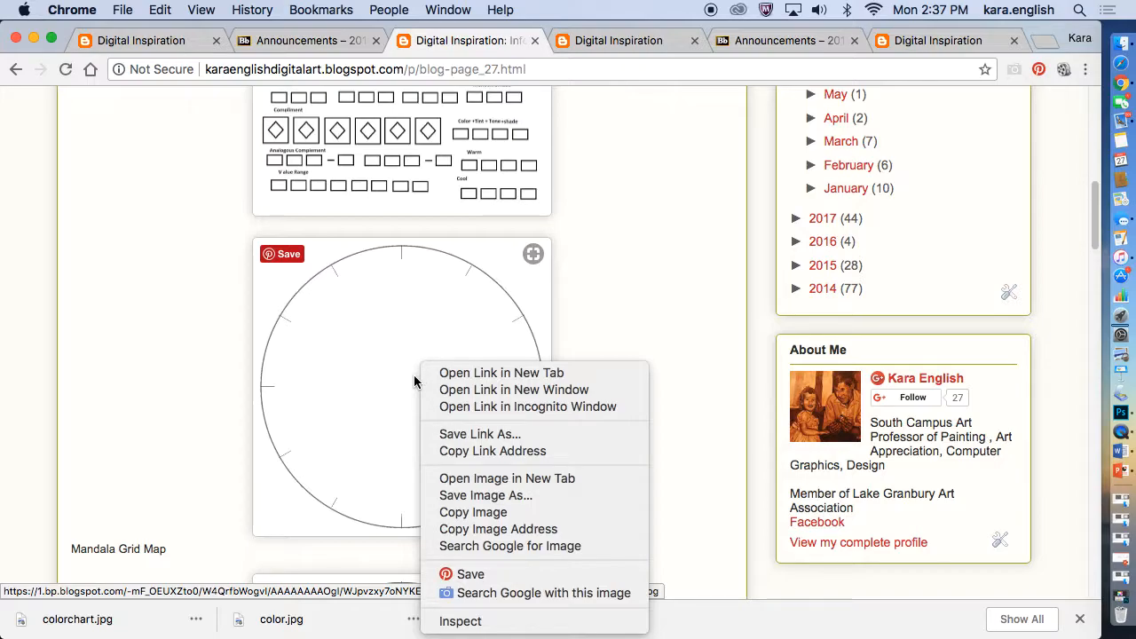
click(501, 496)
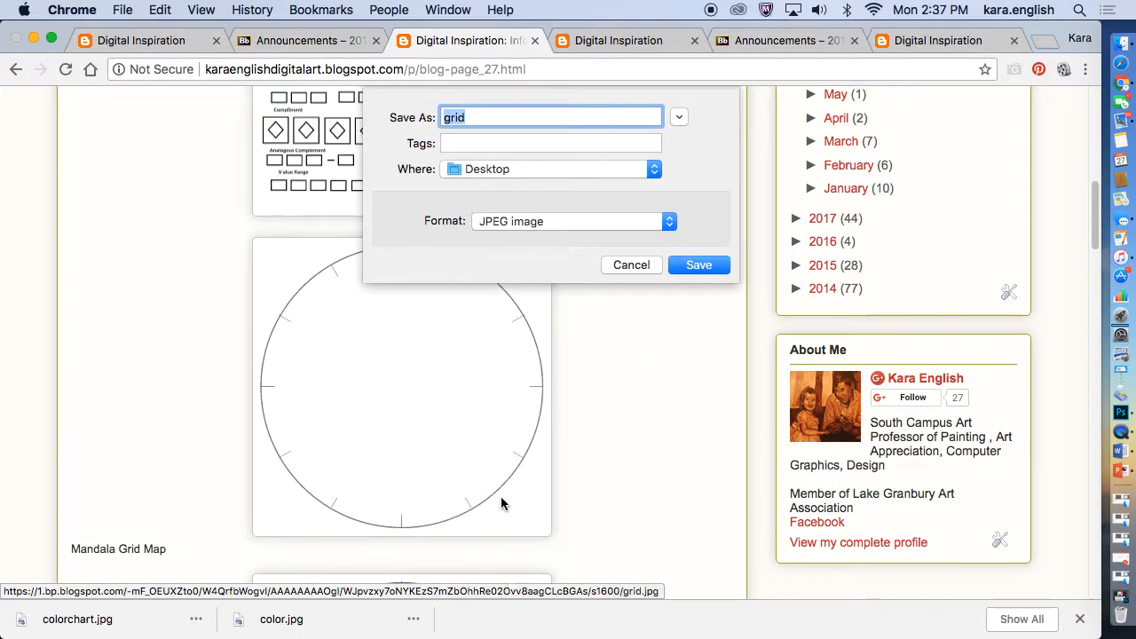
click(683, 265)
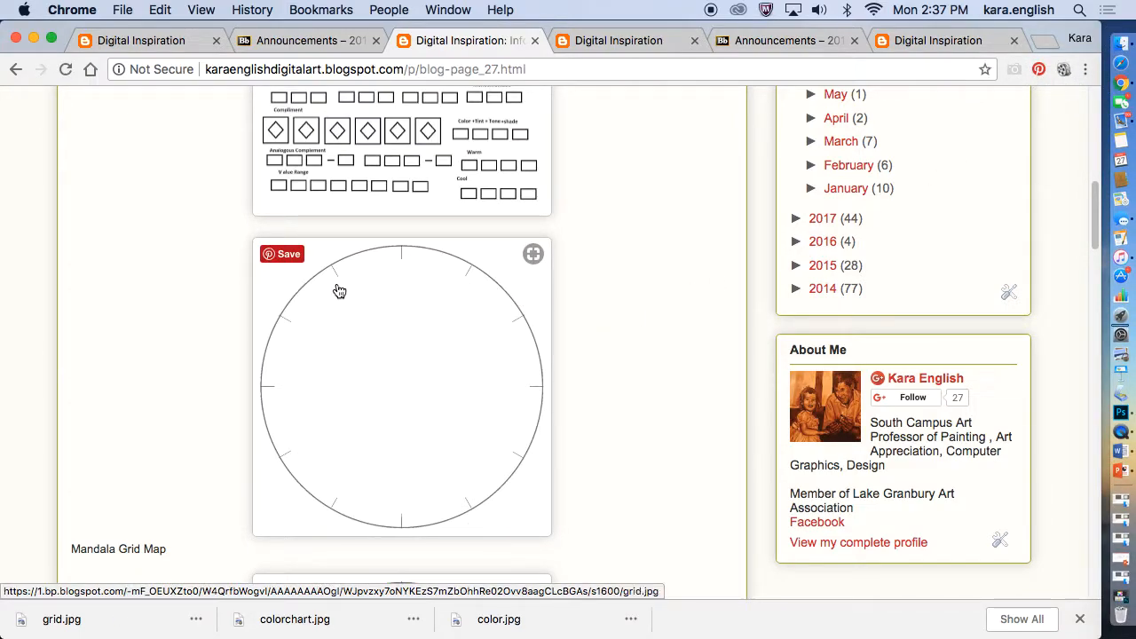
Save a second copy of the mandala circle image to the Desktop as grid (1) in JPEG format
right_click(345, 356)
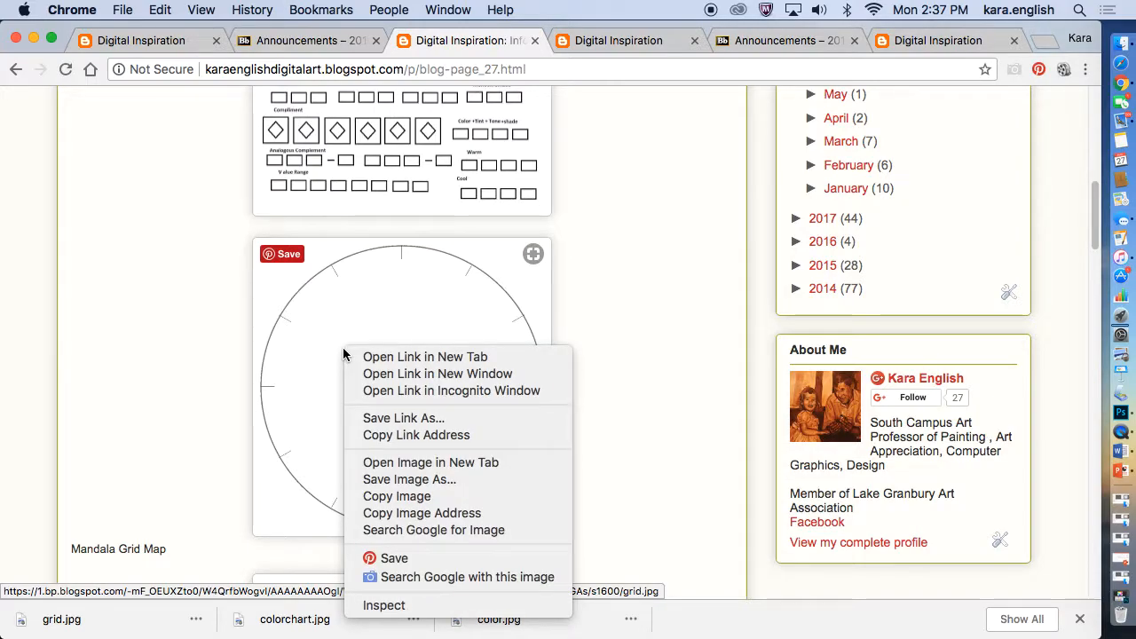
click(408, 479)
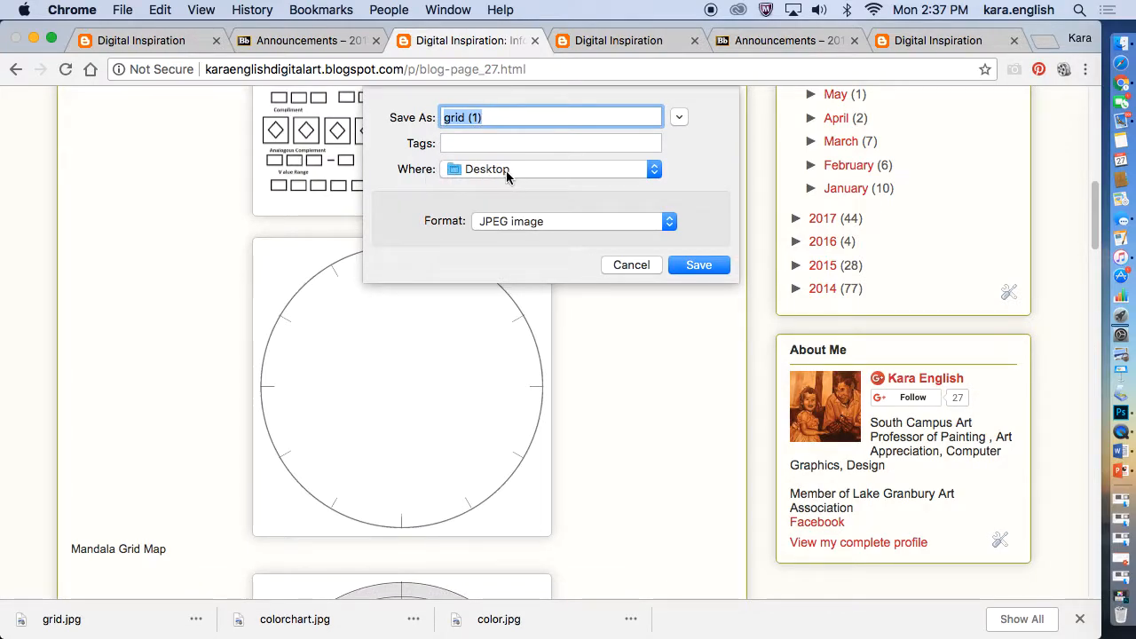
click(652, 171)
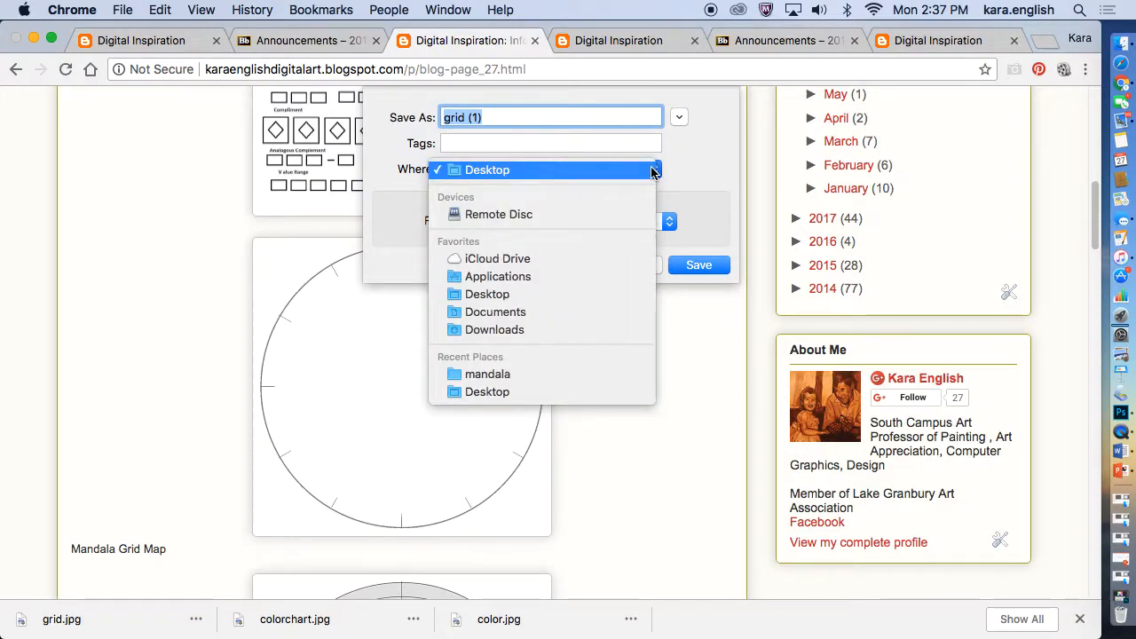
click(652, 170)
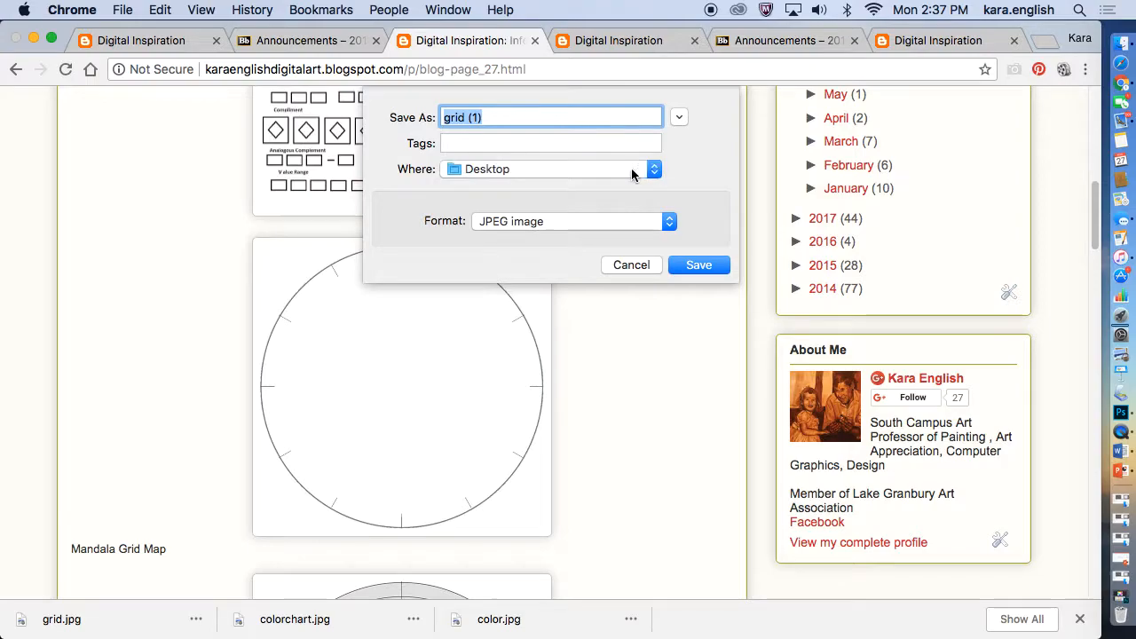
click(573, 168)
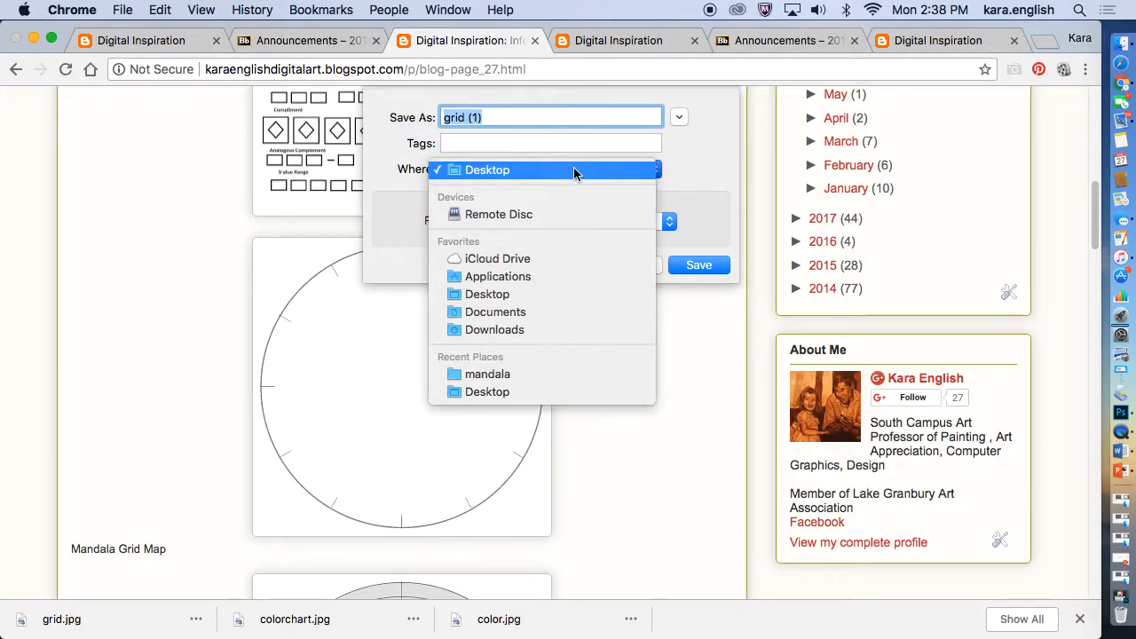
click(580, 173)
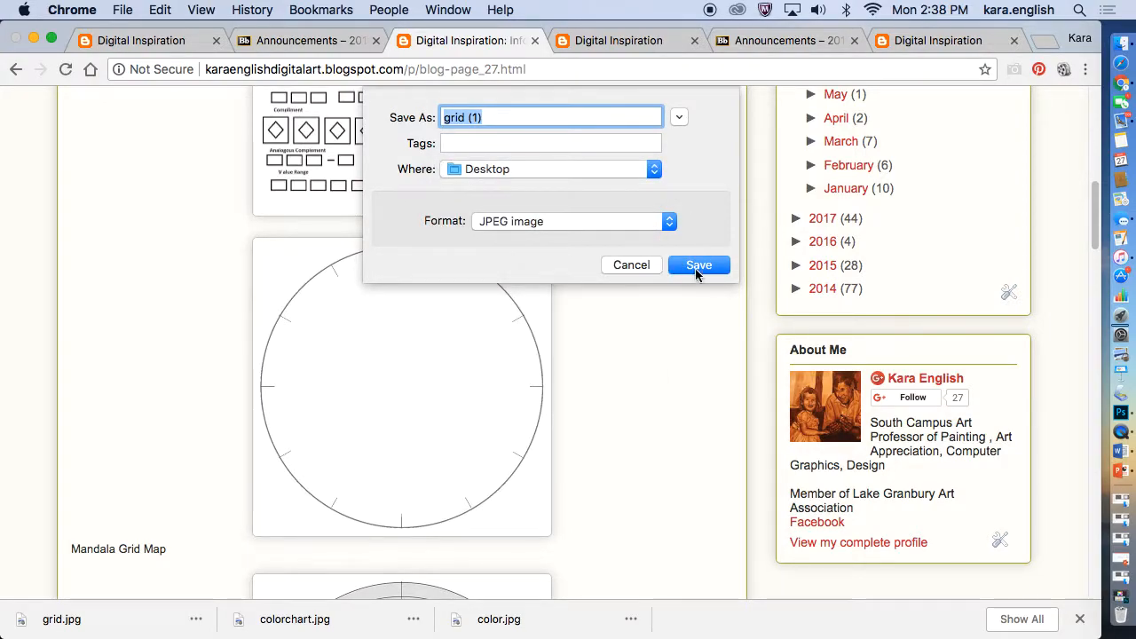
click(691, 266)
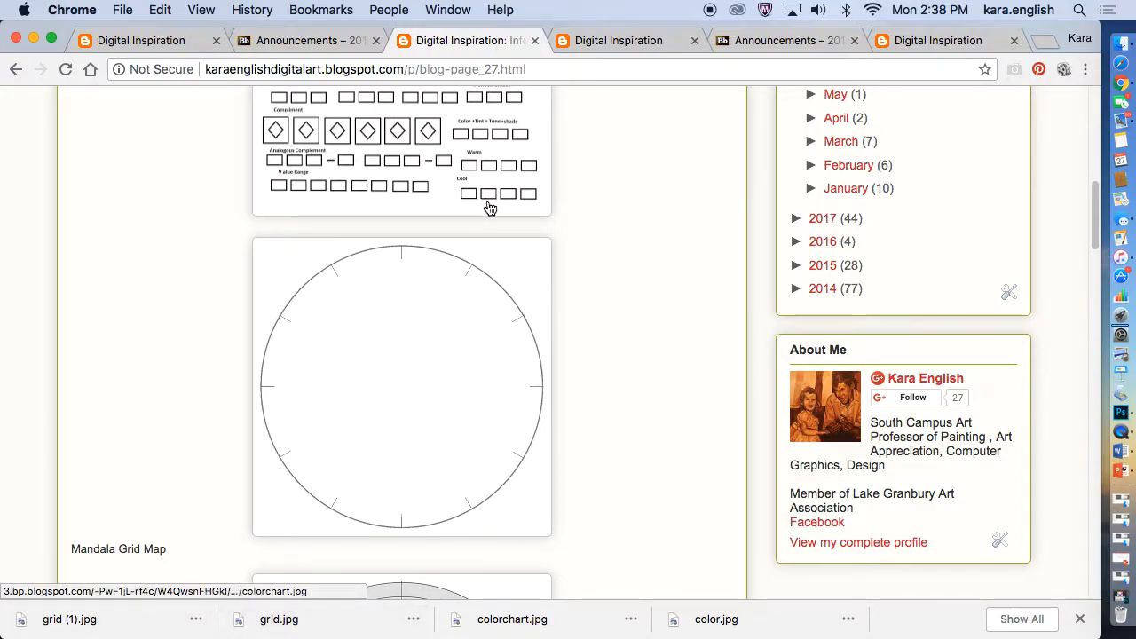
Minimize the browser and open grid.jpg from the desktop in Adobe Photoshop CC 2017
click(33, 38)
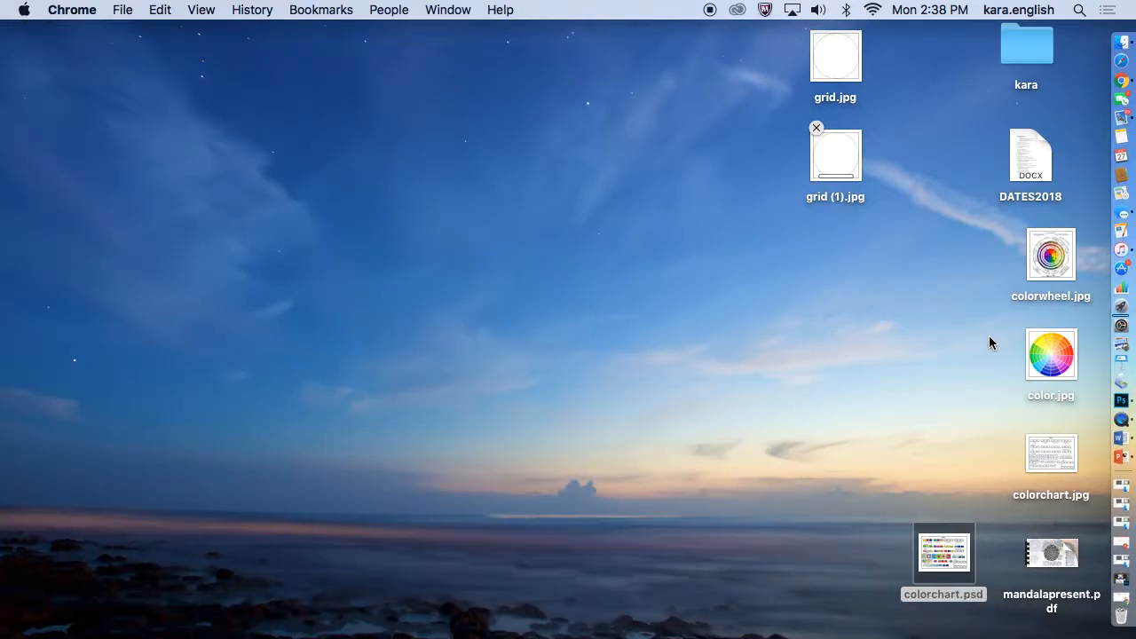
right_click(841, 57)
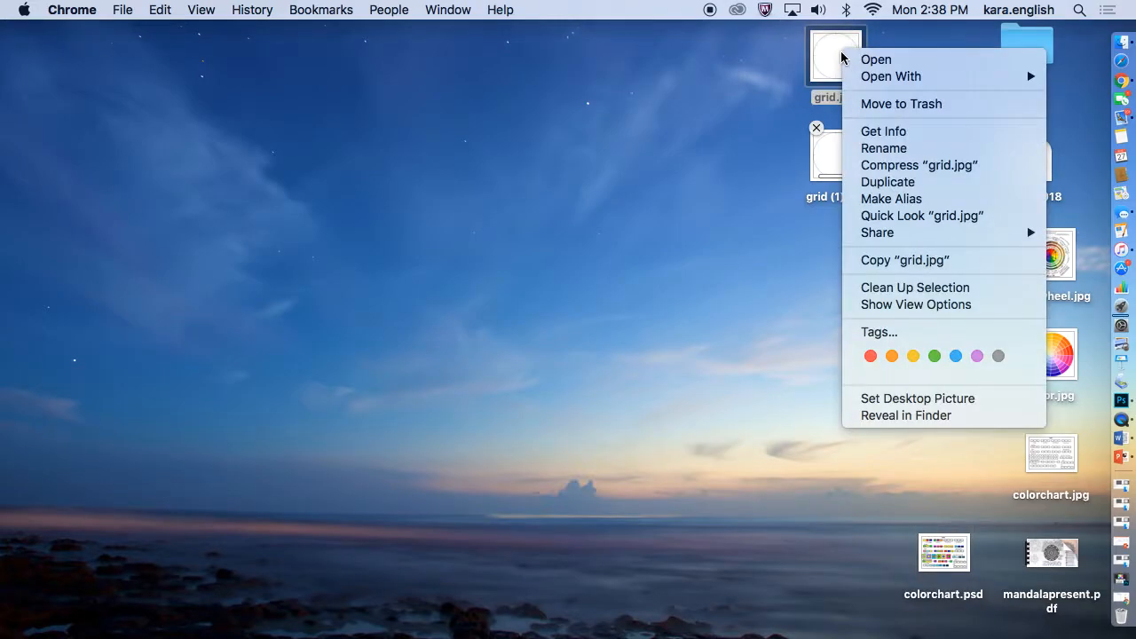
mouse_move(854, 79)
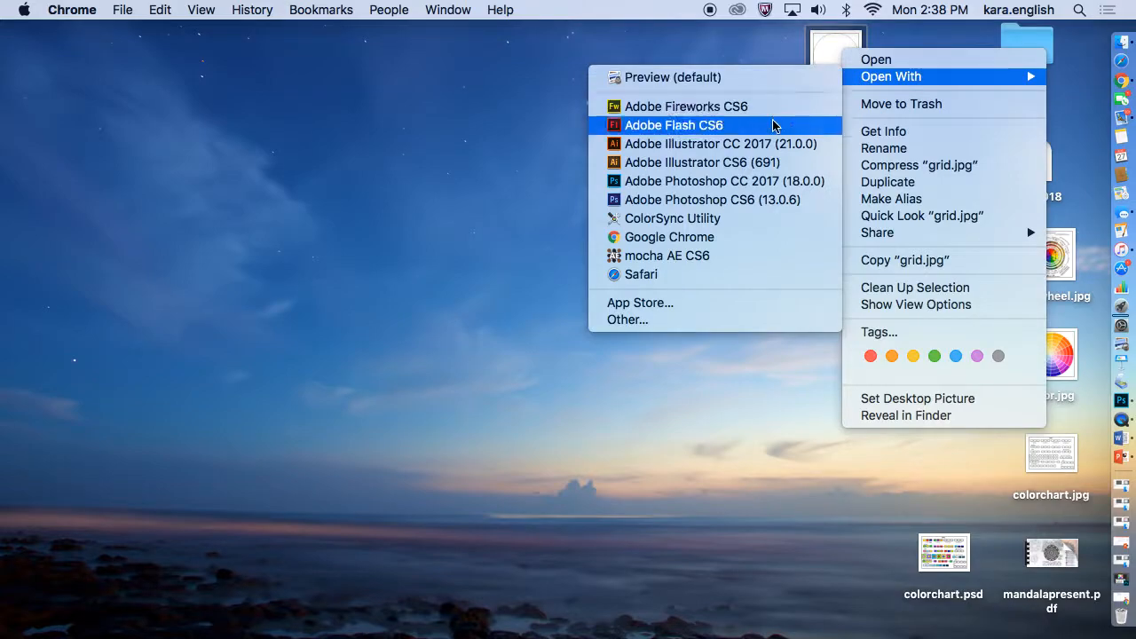
click(750, 181)
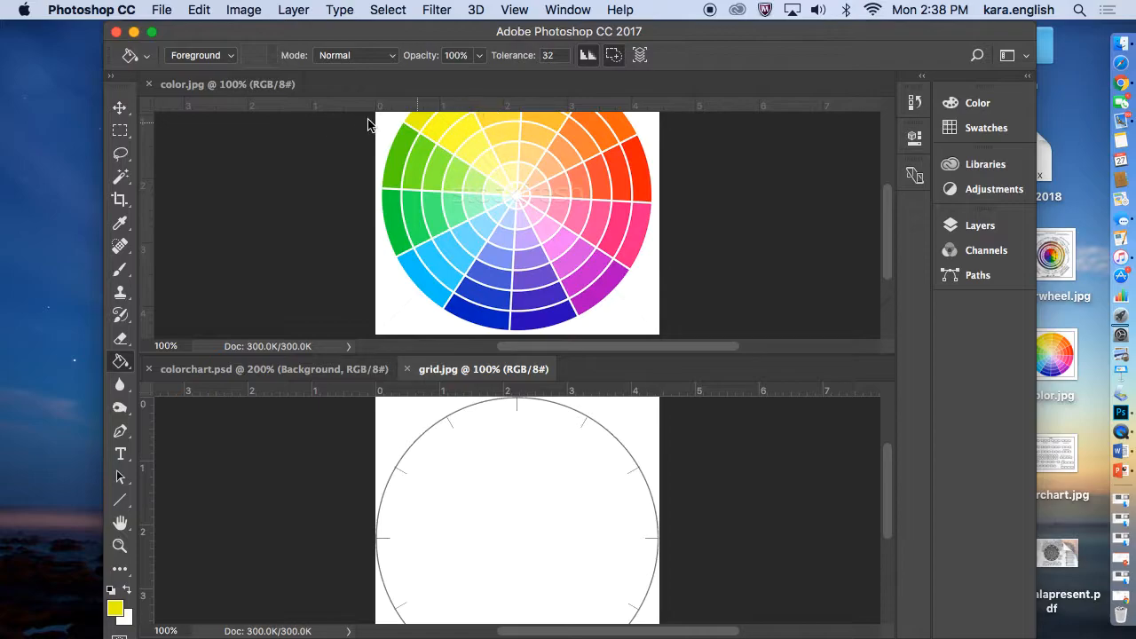
Close color.jpg and colorchart.psd, and fit the grid.jpg image on screen
click(149, 84)
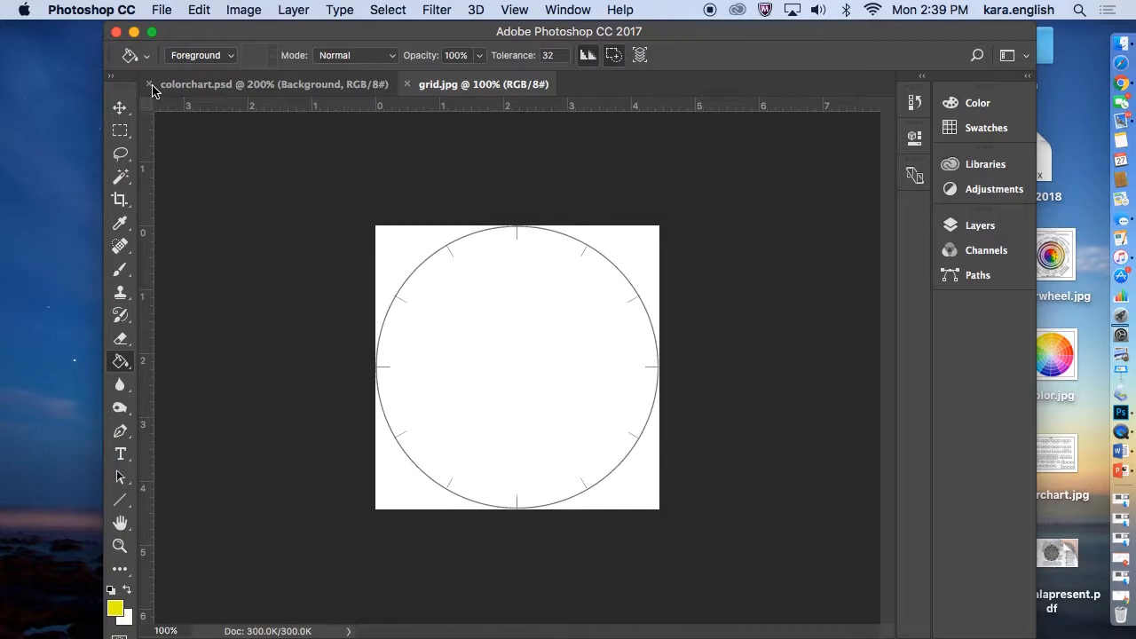
click(149, 84)
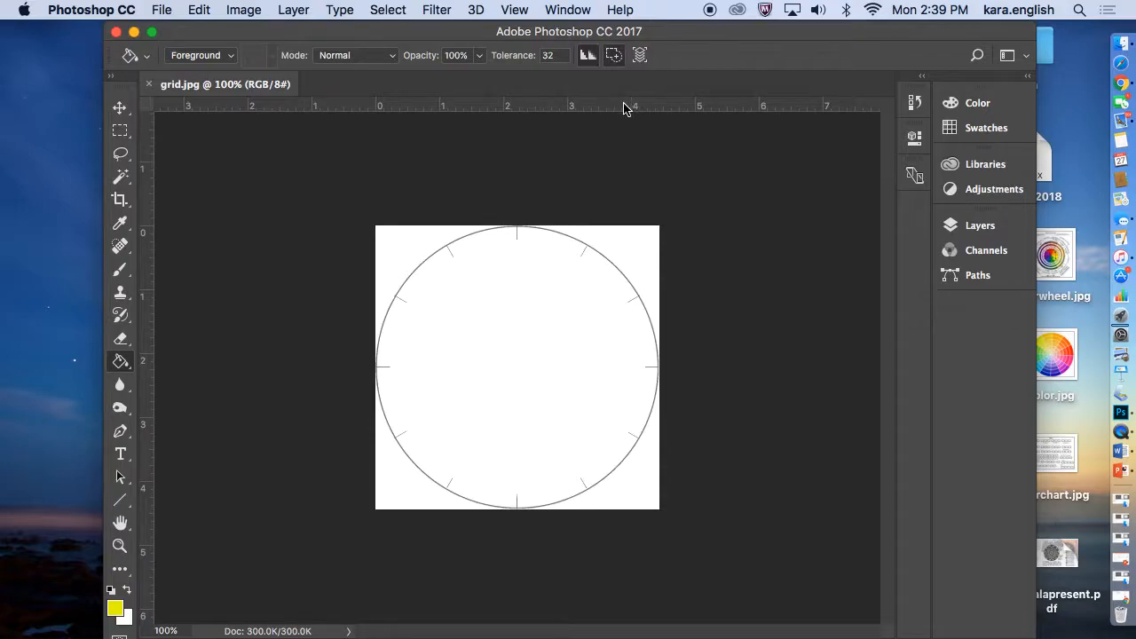
click(514, 10)
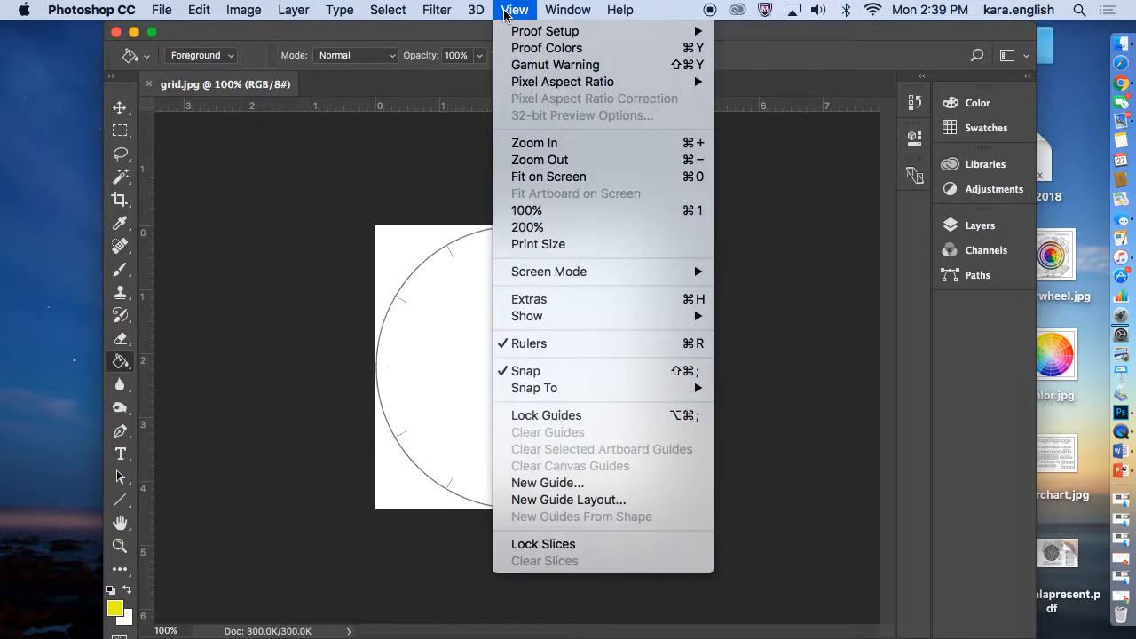
click(527, 177)
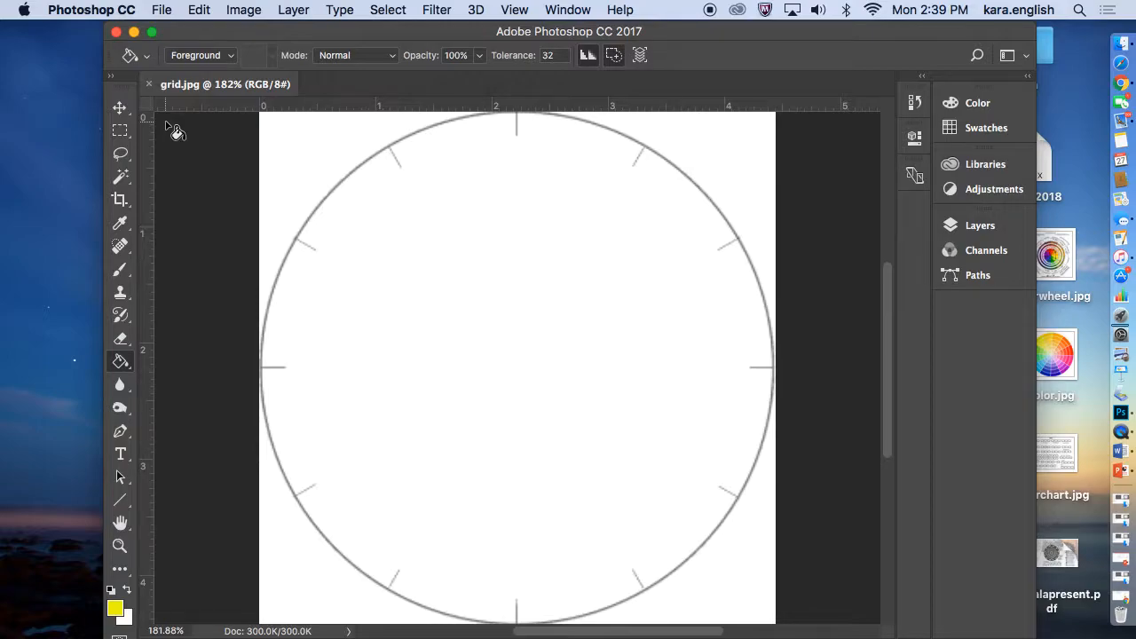
Activate the Line tool and set its drawing mode to Shape
click(122, 503)
right_click(122, 504)
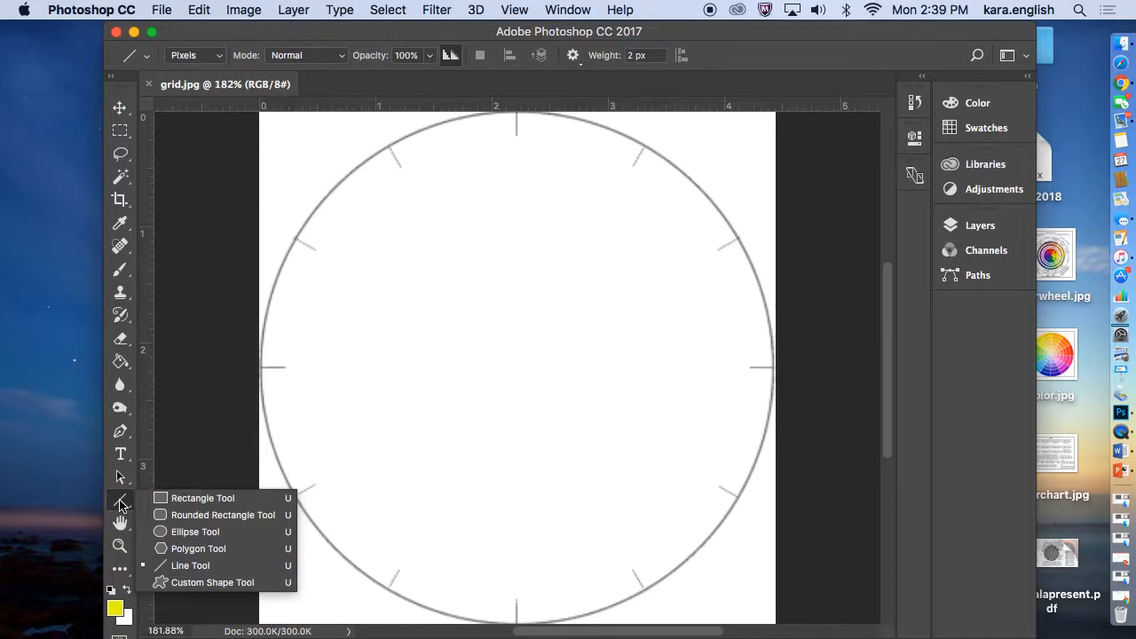
click(123, 506)
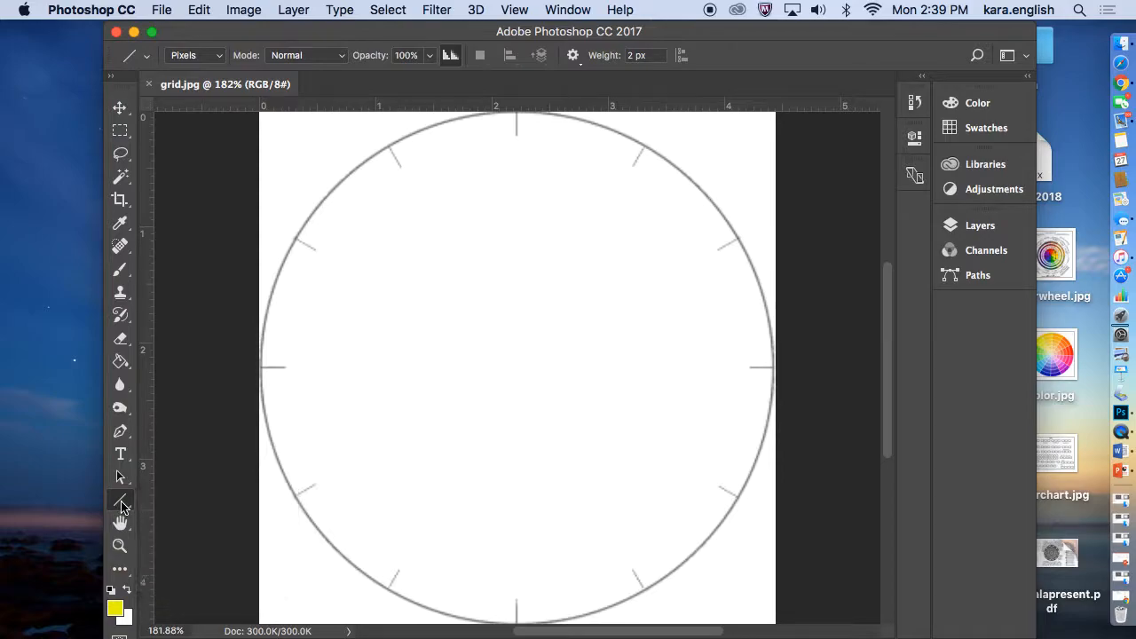
click(123, 503)
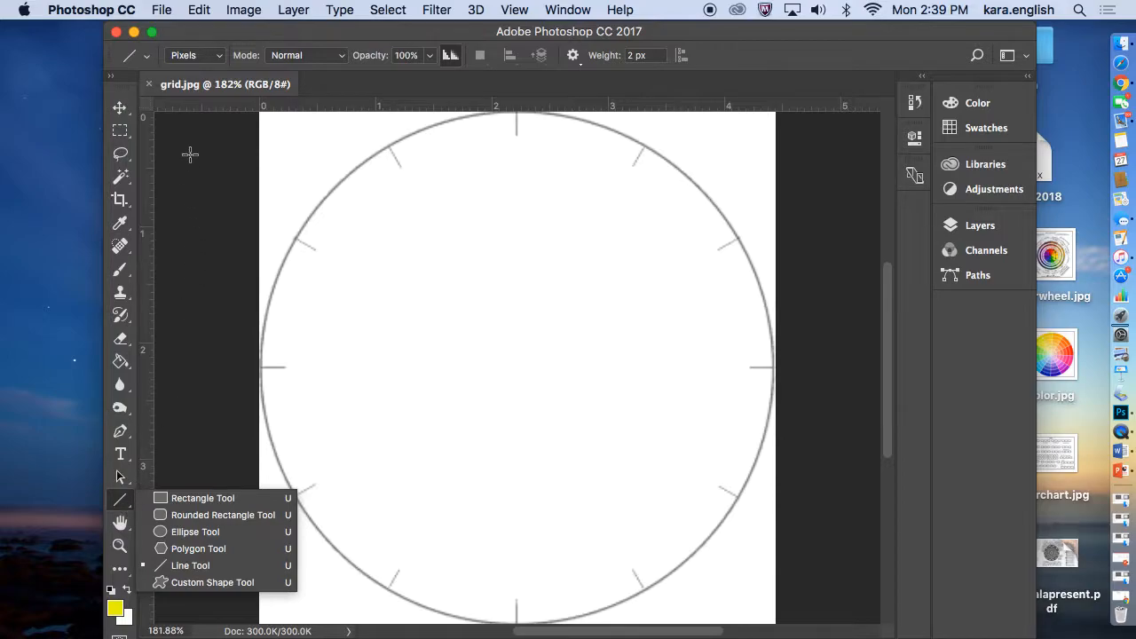
click(221, 59)
click(221, 58)
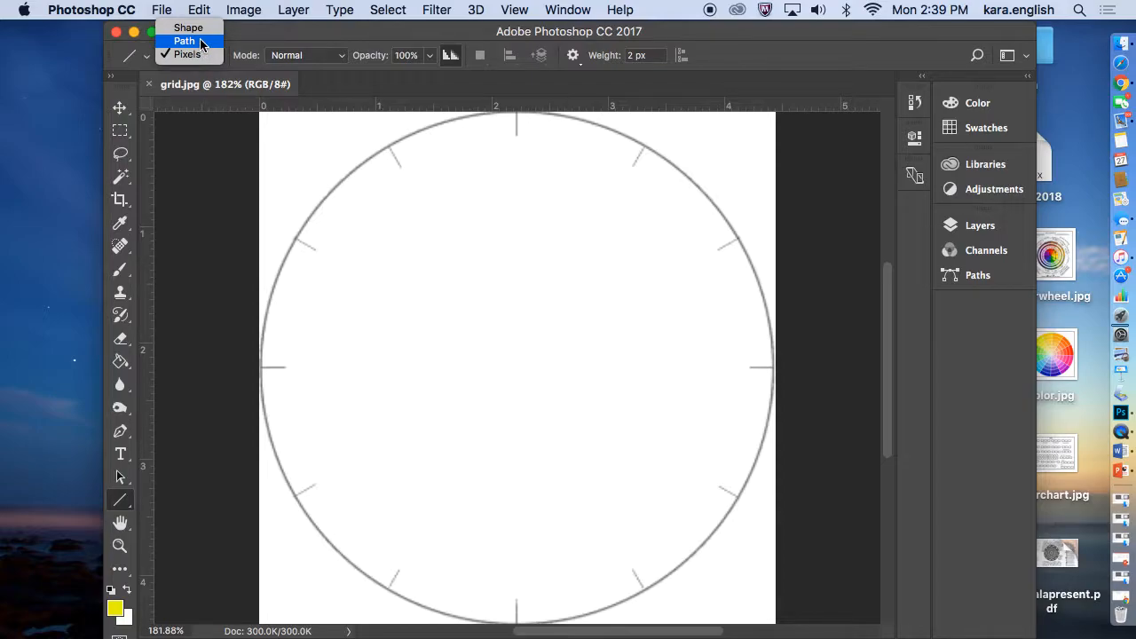
click(200, 29)
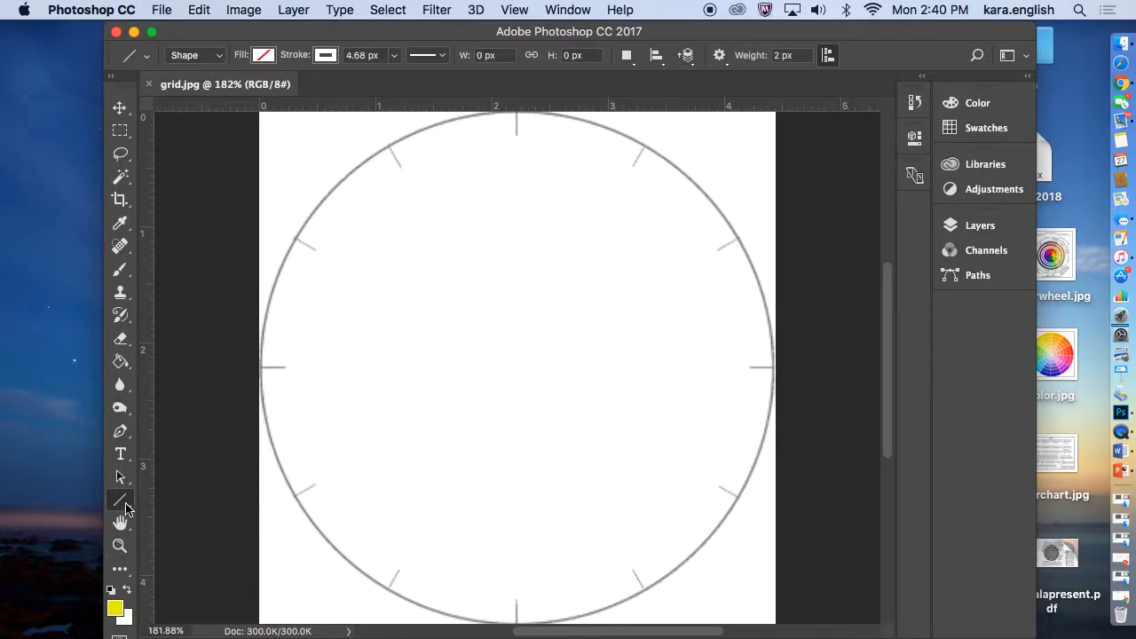
Set the foreground color to near-black 1e1e1d and return to the Line tool
click(114, 610)
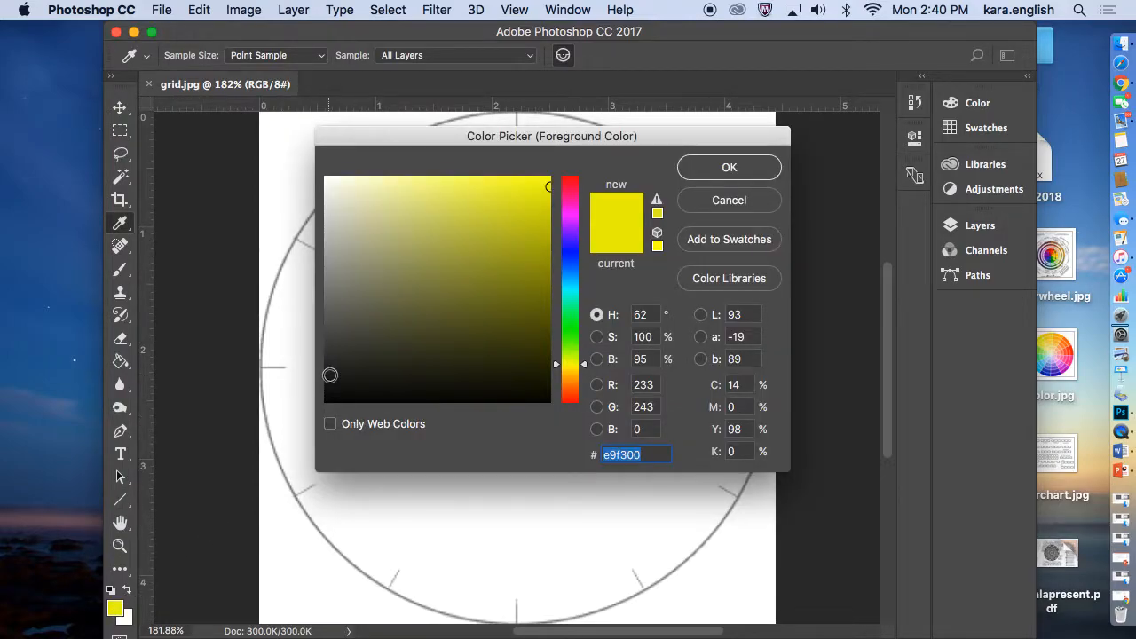
click(330, 375)
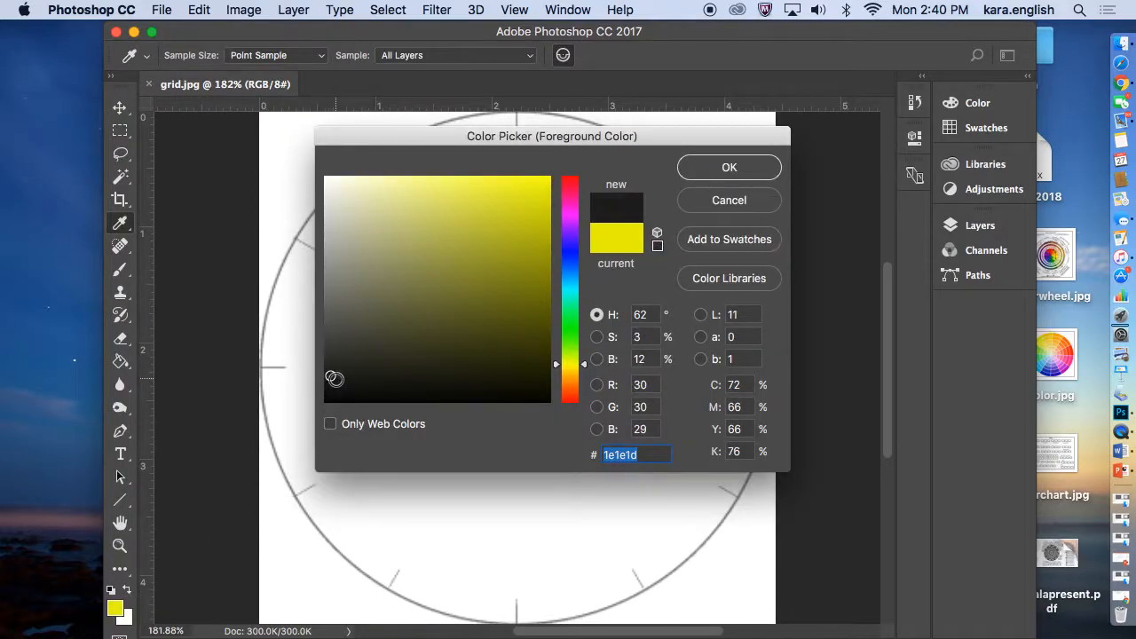
click(717, 173)
key(u)
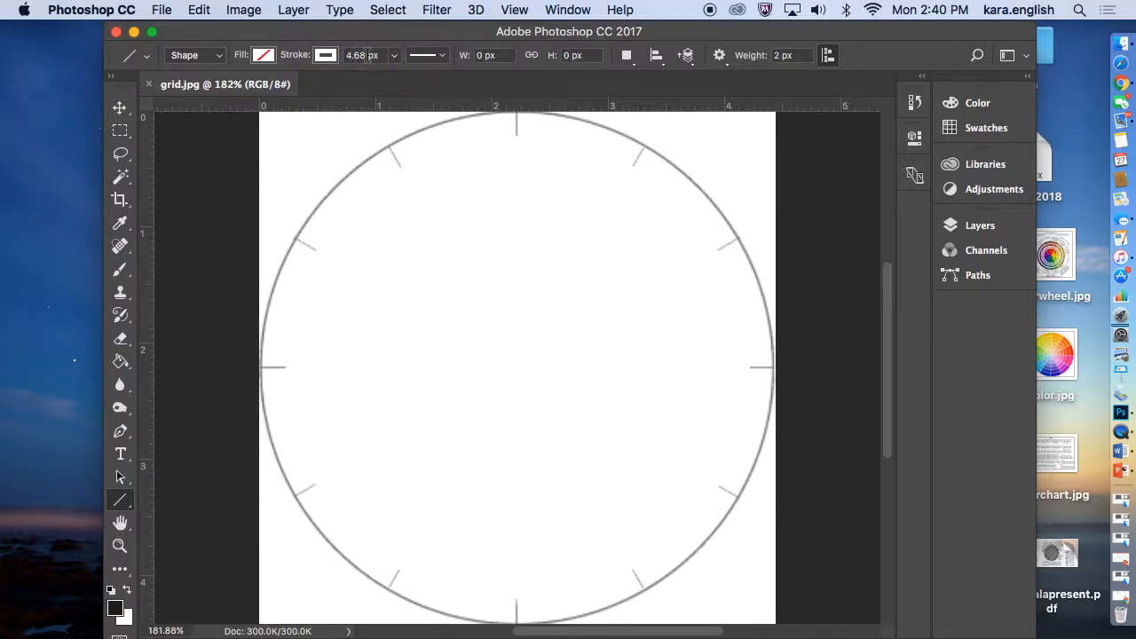
Set the line fill to solid yellow and draw a horizontal line about 329 px wide across the circle's middle tick marks
click(264, 55)
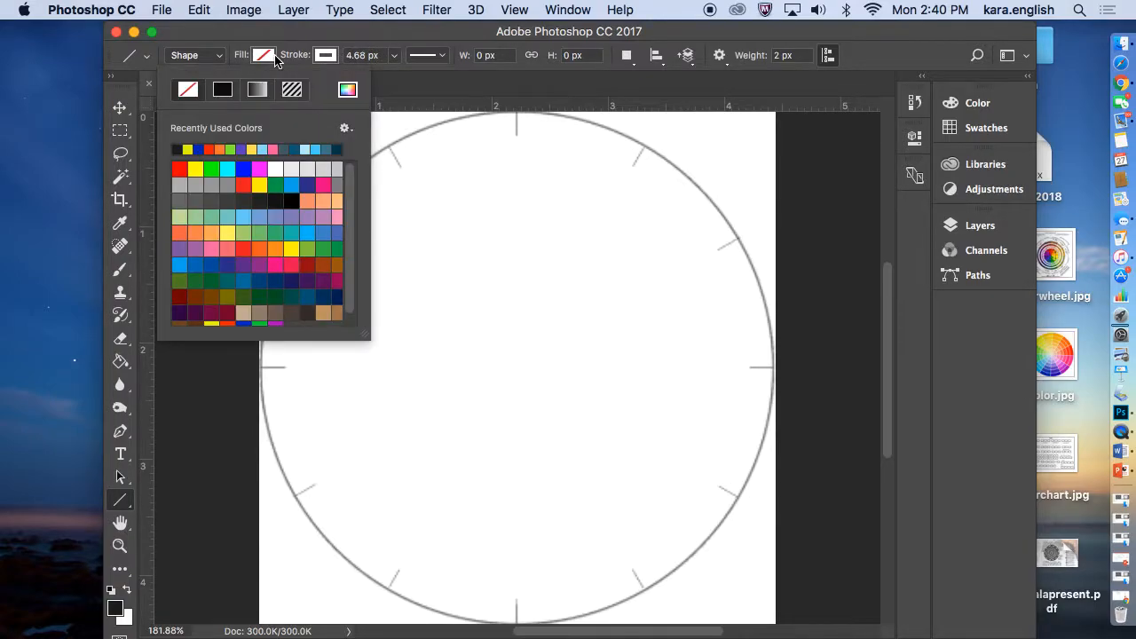
click(226, 91)
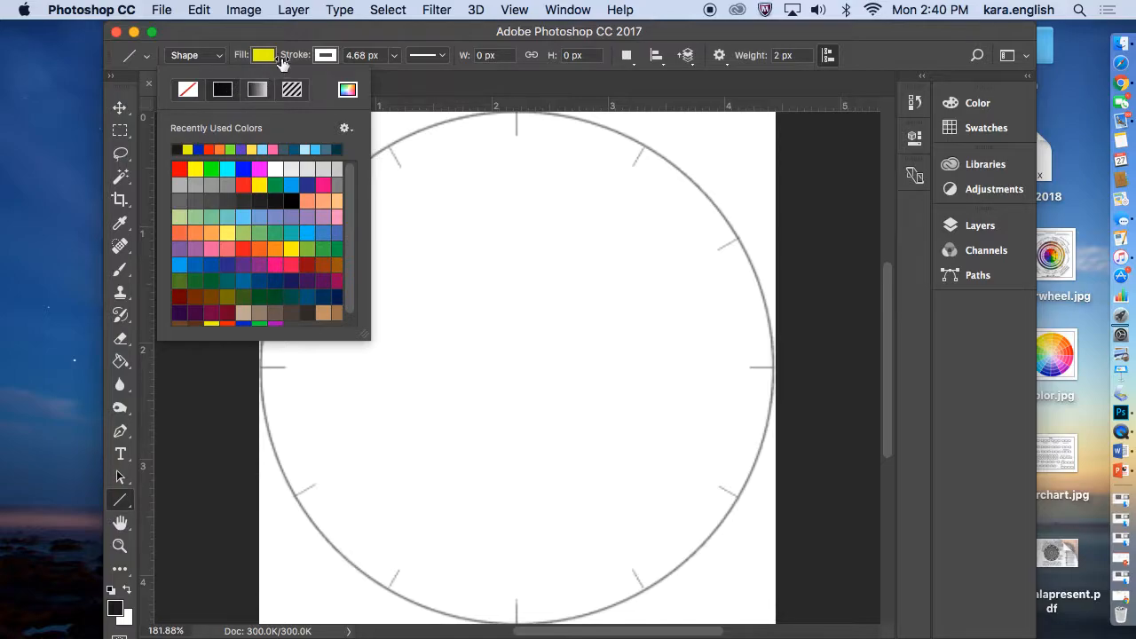
click(327, 57)
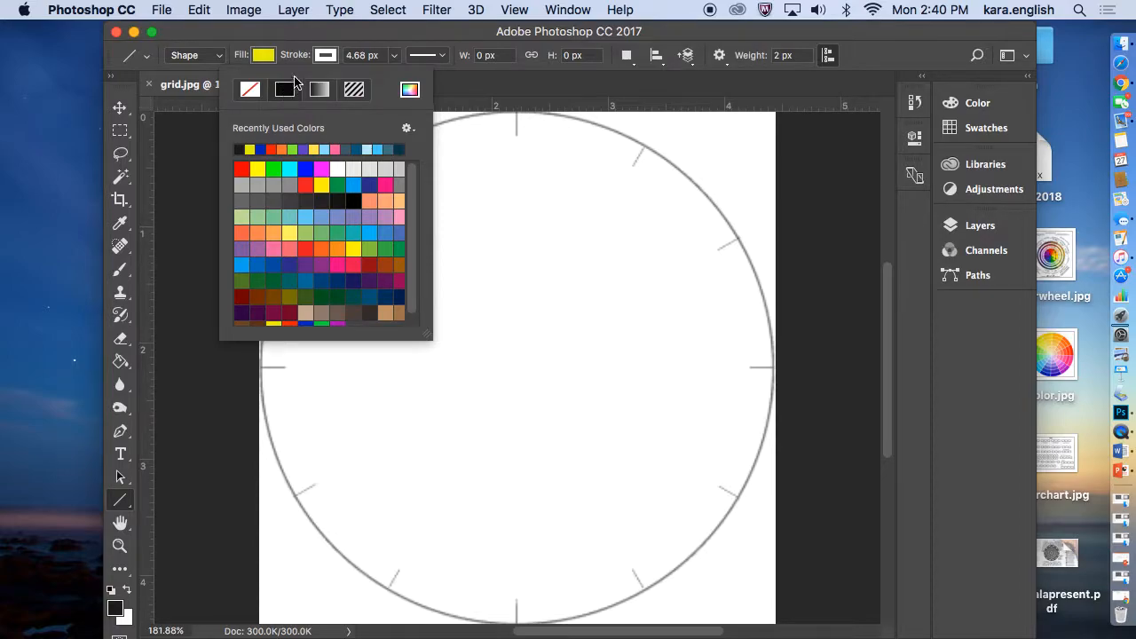
click(433, 57)
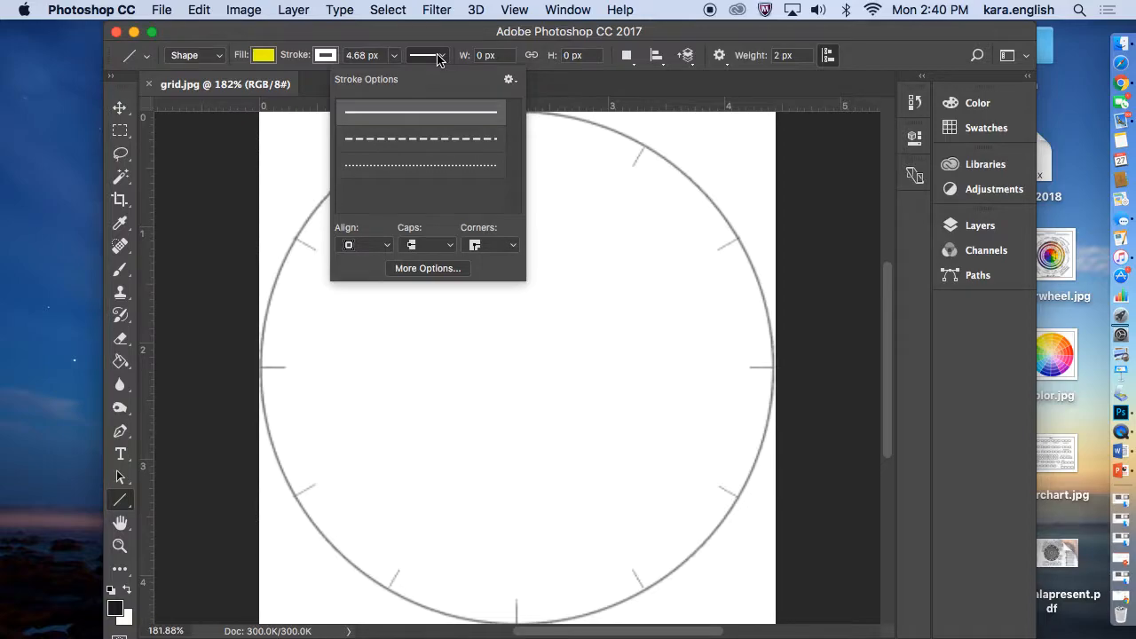
click(437, 58)
click(440, 60)
click(326, 57)
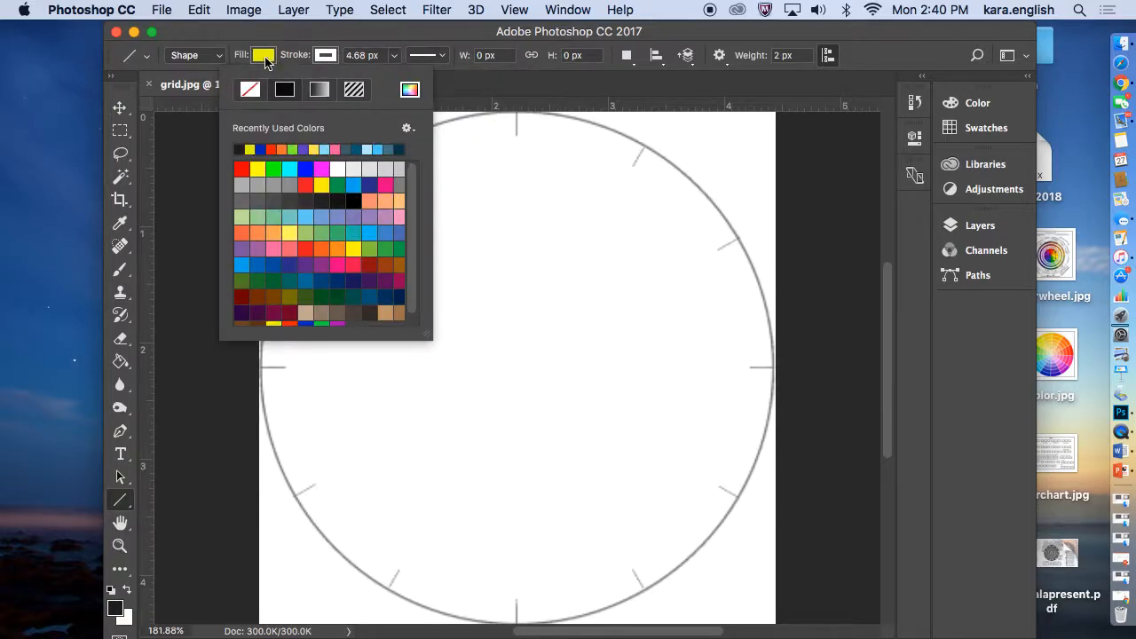
click(265, 59)
mouse_move(276, 372)
mouse_down()
mouse_move(584, 358)
mouse_move(793, 369)
mouse_up()
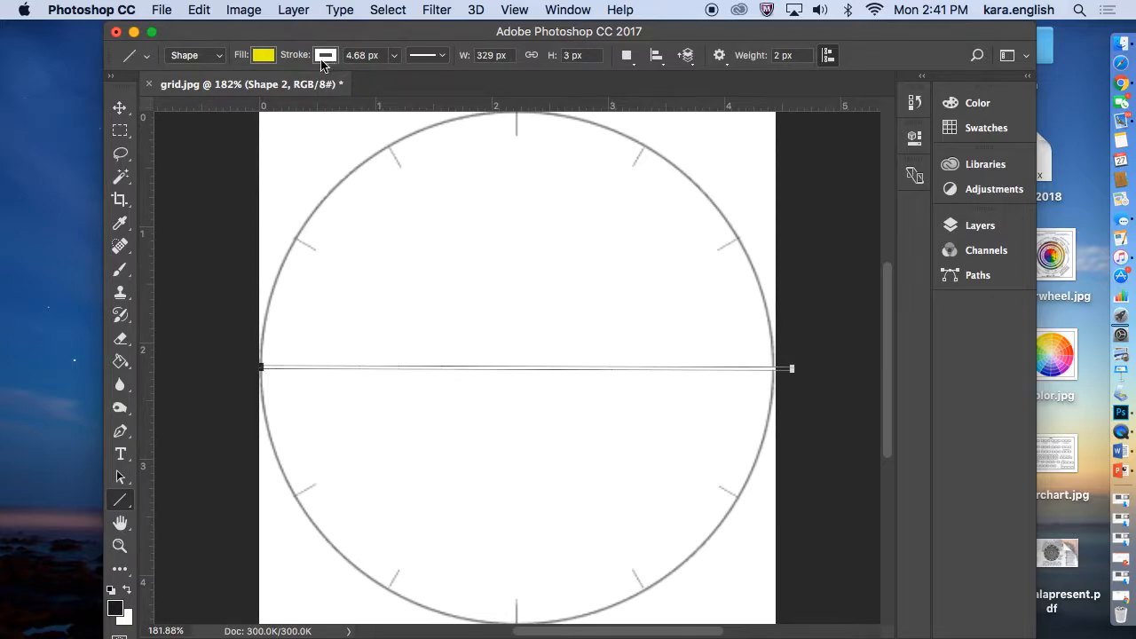
Try changing the horizontal line's fill to the most recently used near-black color
click(272, 56)
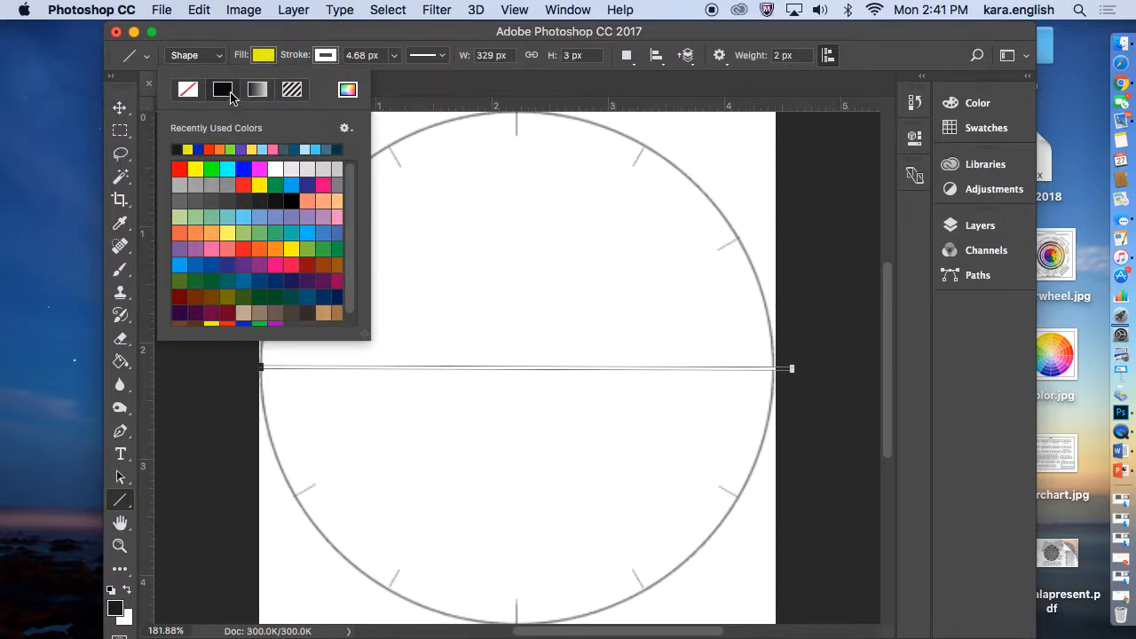
click(179, 148)
click(277, 60)
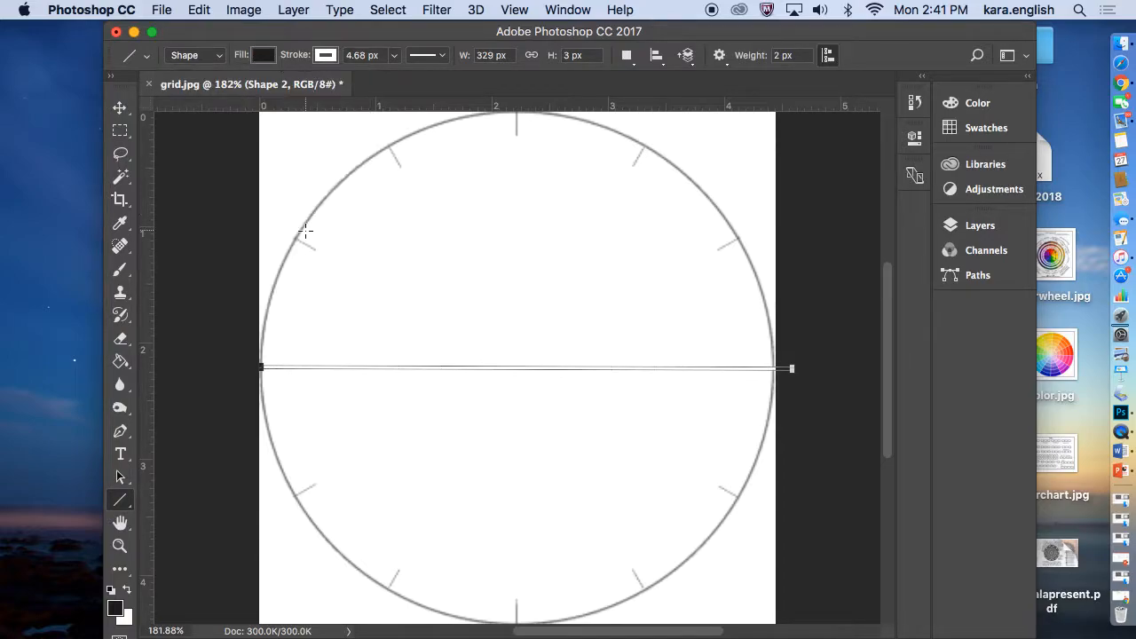
Undo the line's last fill change and step back to remove the horizontal line
click(199, 11)
click(208, 33)
click(390, 11)
click(391, 11)
click(199, 10)
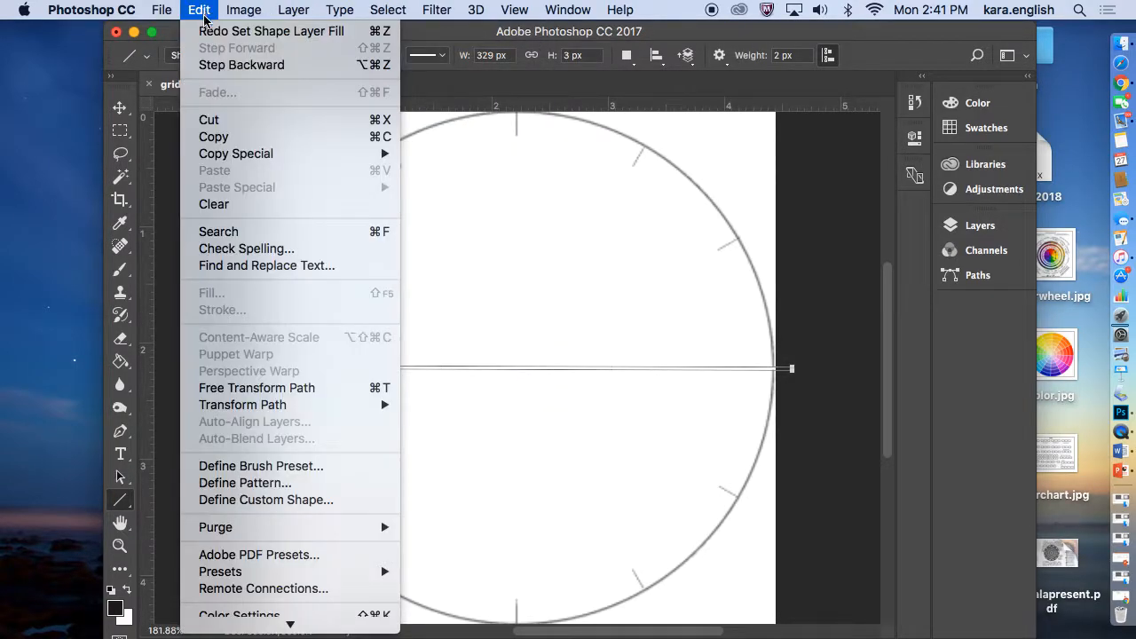
click(205, 68)
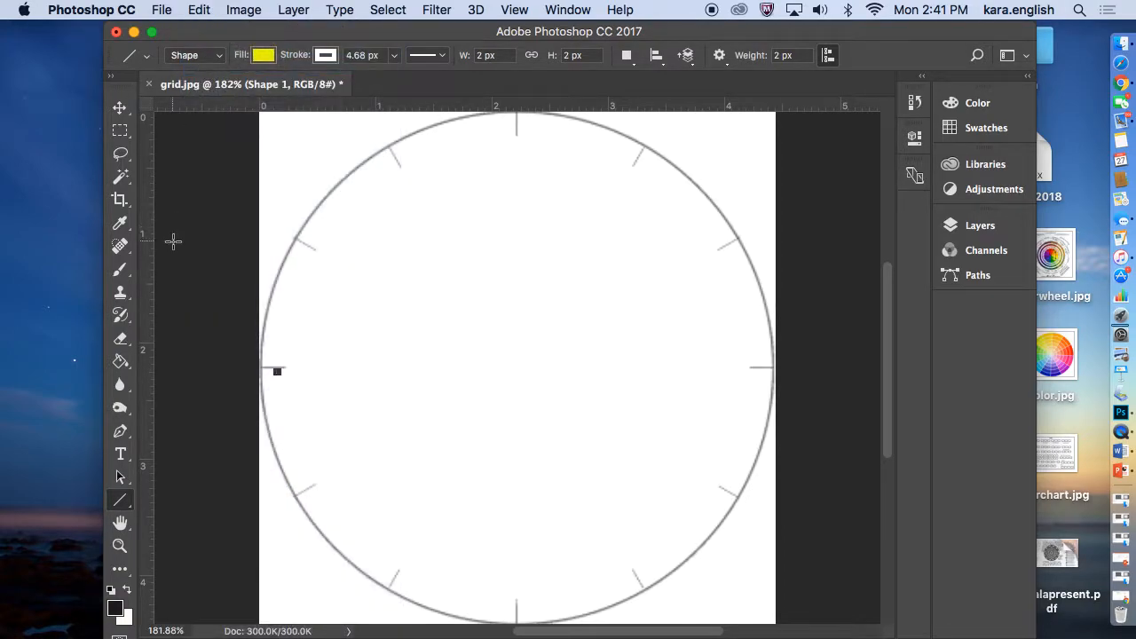
Try drawing a horizontal line about 319 px wide across the middle tick marks with the yellow fill, and undo it
drag(262, 368, 774, 367)
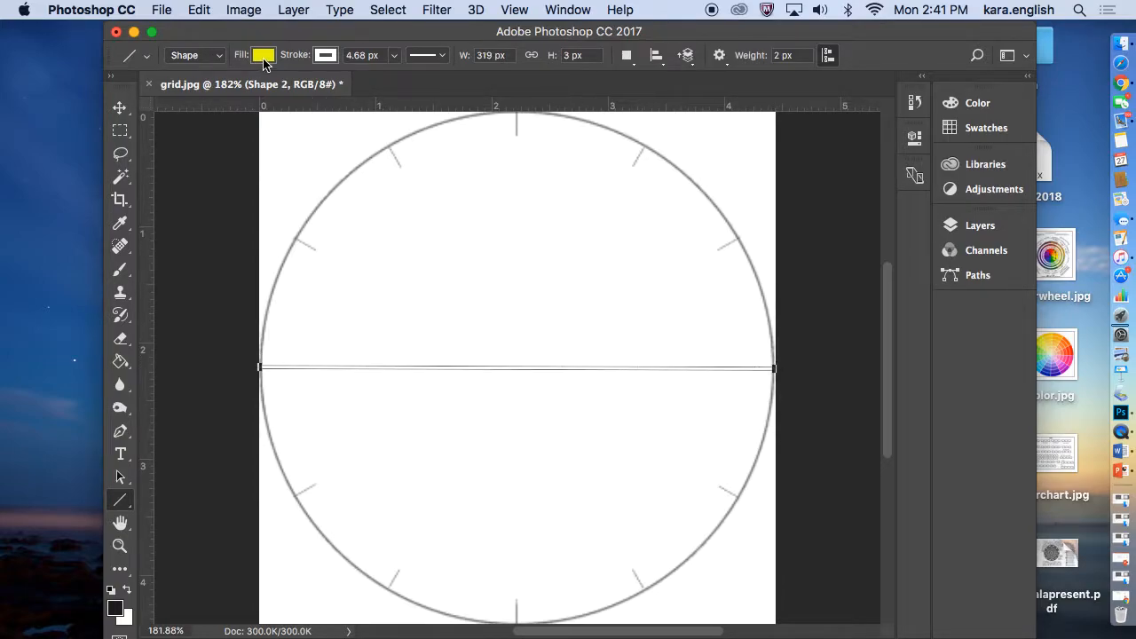
click(199, 9)
click(222, 30)
Set the line shape's fill color to solid black
click(264, 55)
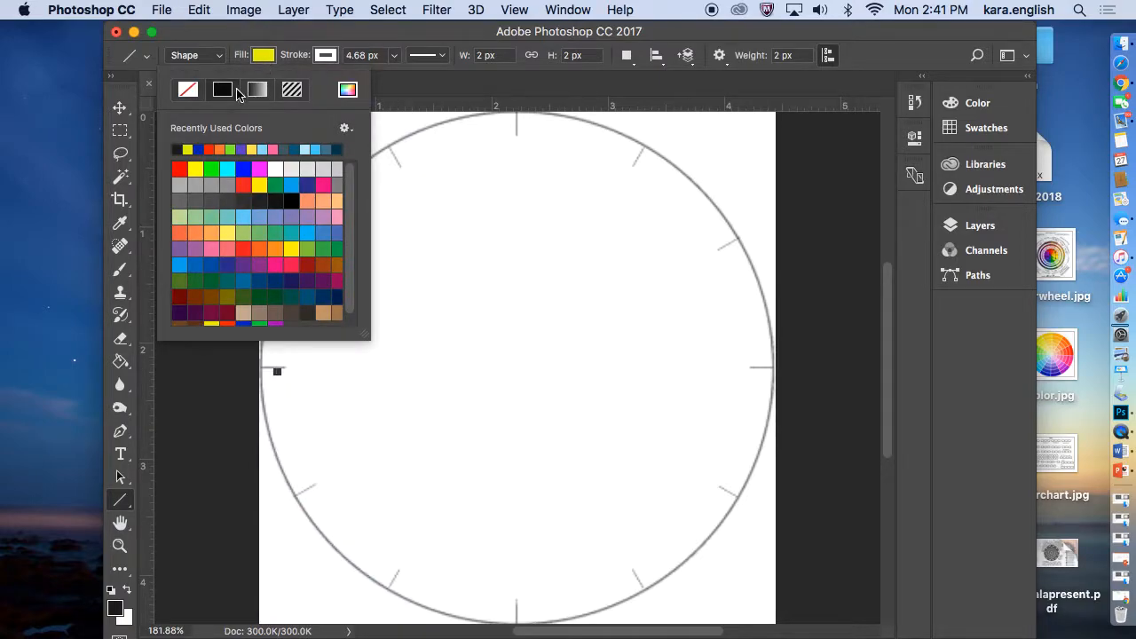
click(261, 55)
click(258, 59)
click(287, 197)
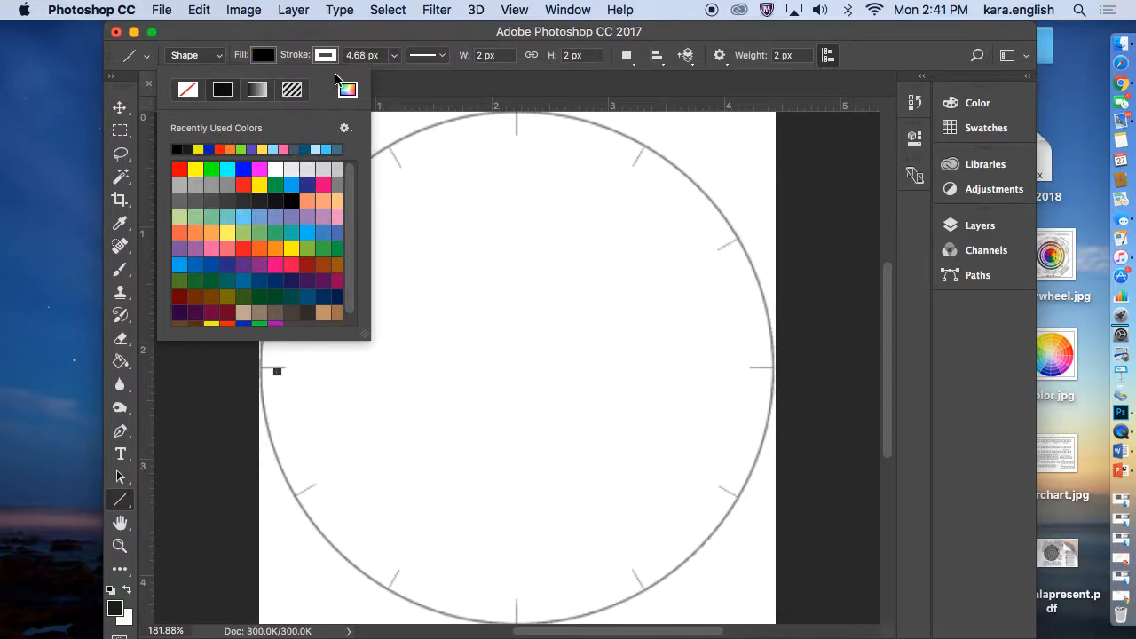
click(397, 44)
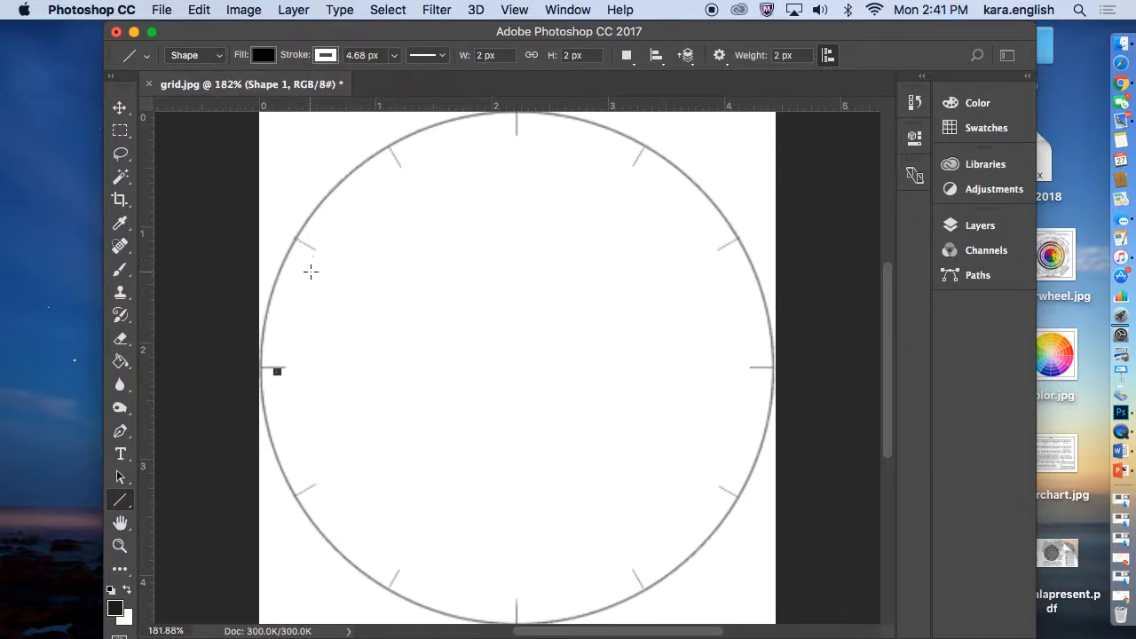
Draw a horizontal line about 339 px wide through the middle tick marks and a diagonal from the lower-left to the upper-right tick
drag(263, 366, 807, 370)
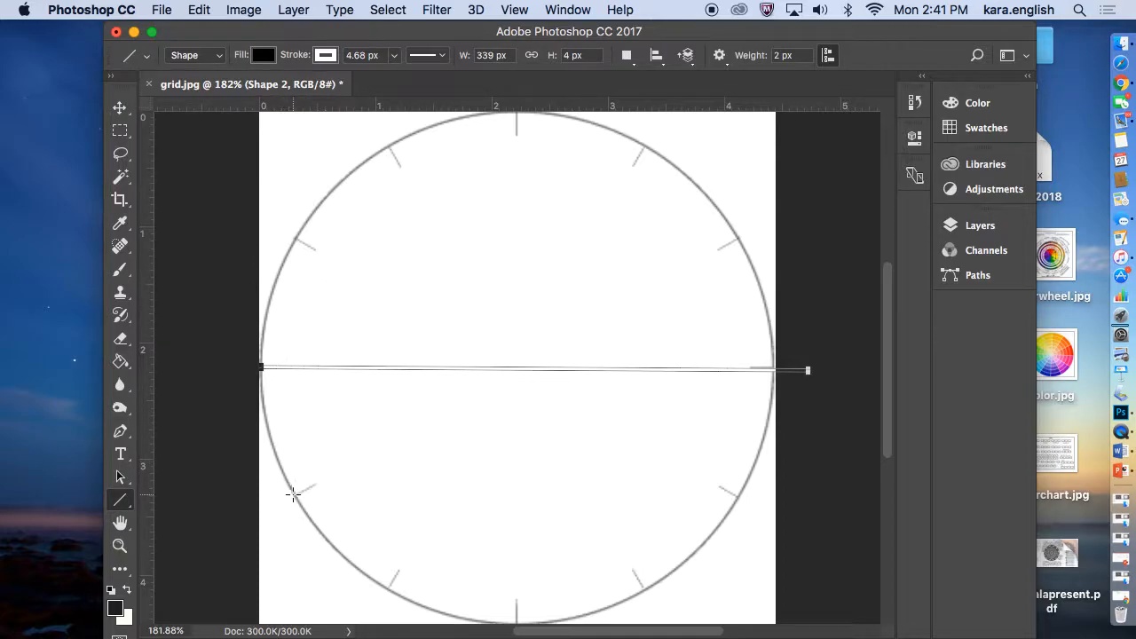
drag(294, 495, 750, 235)
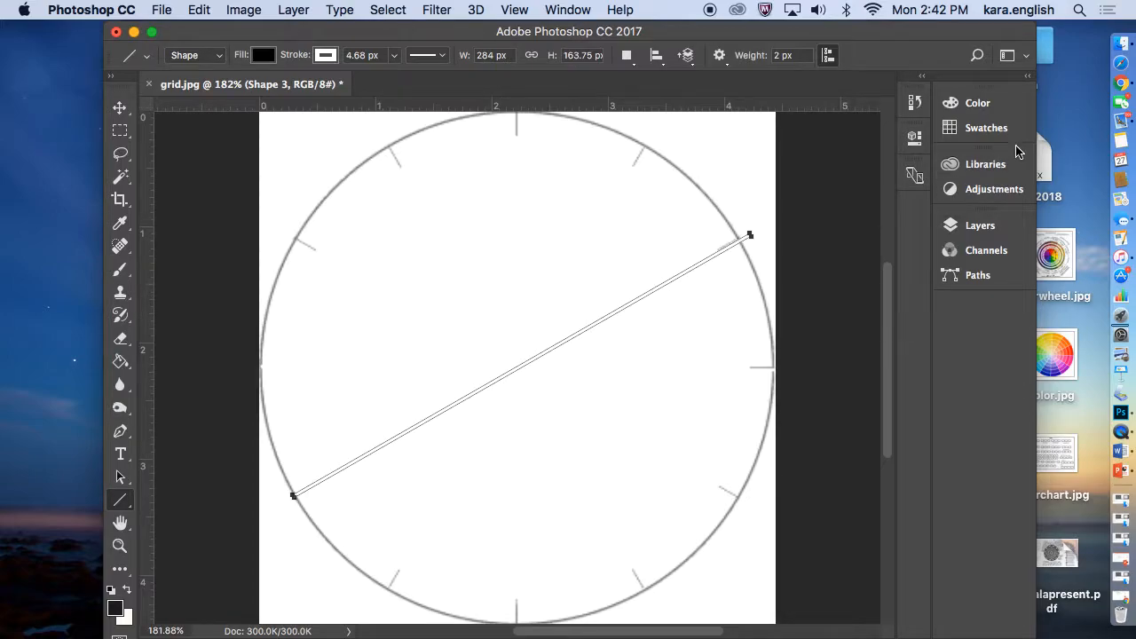
Toggle the visibility of the Shape 3 and Shape 2 layers to check which line each one holds
click(987, 226)
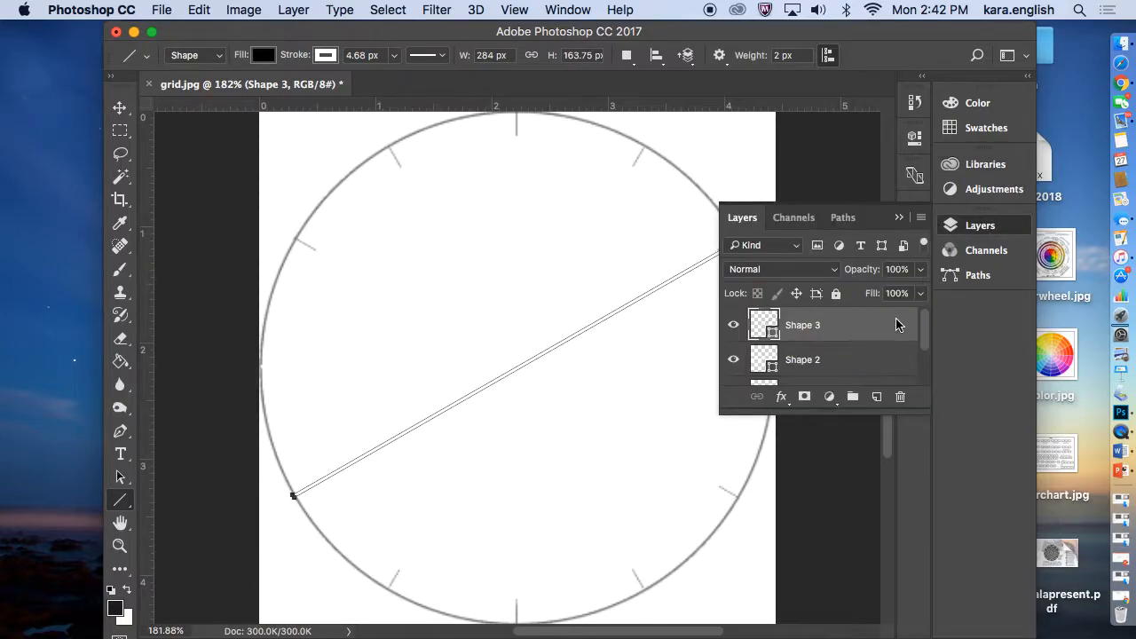
click(734, 326)
click(734, 326)
click(734, 361)
click(734, 361)
click(733, 360)
Set the diagonal line's stroke color to magenta
click(325, 55)
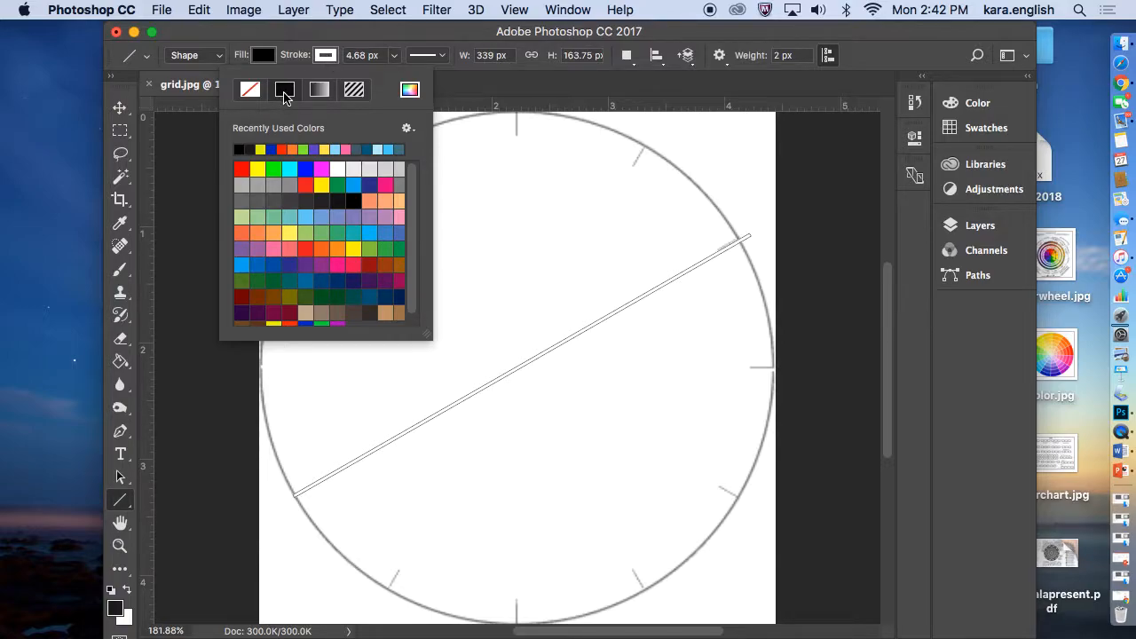
click(327, 59)
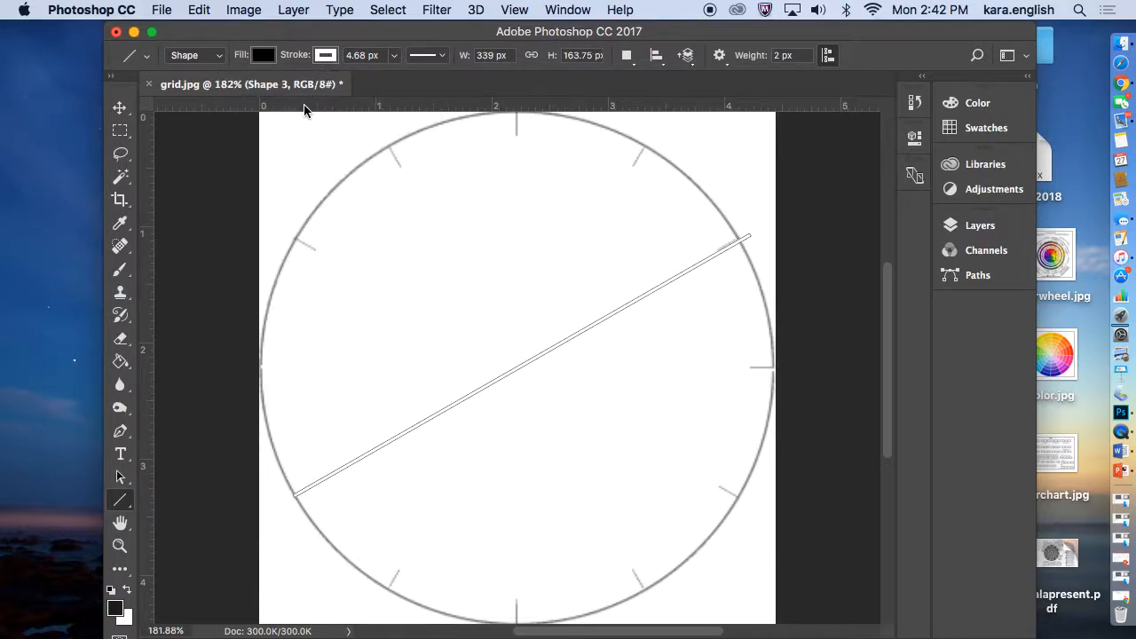
click(325, 59)
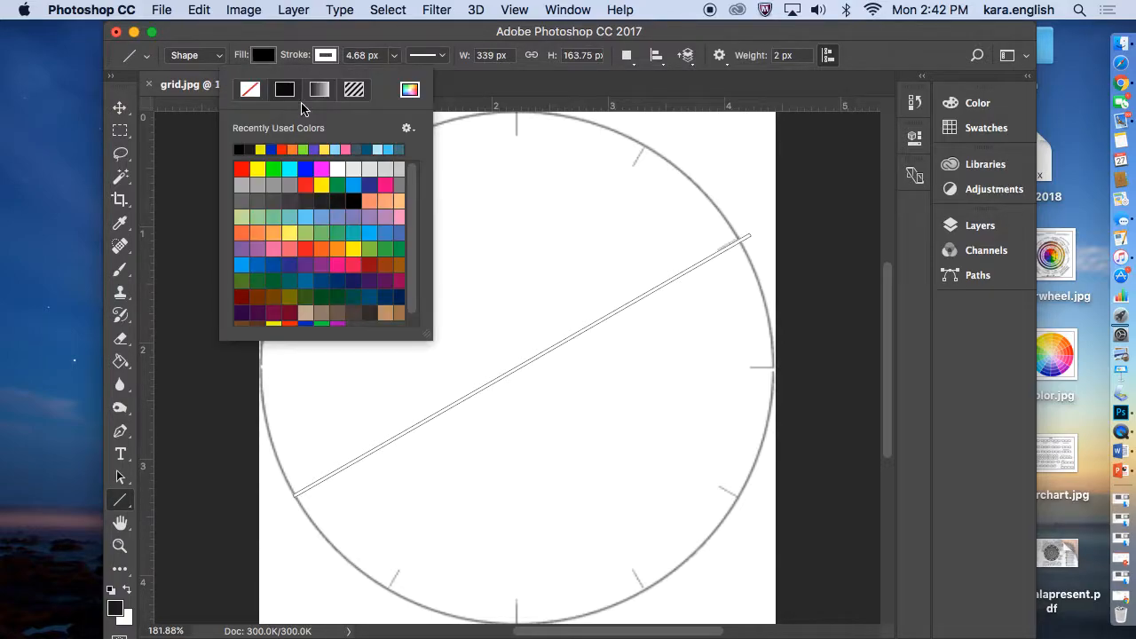
click(326, 170)
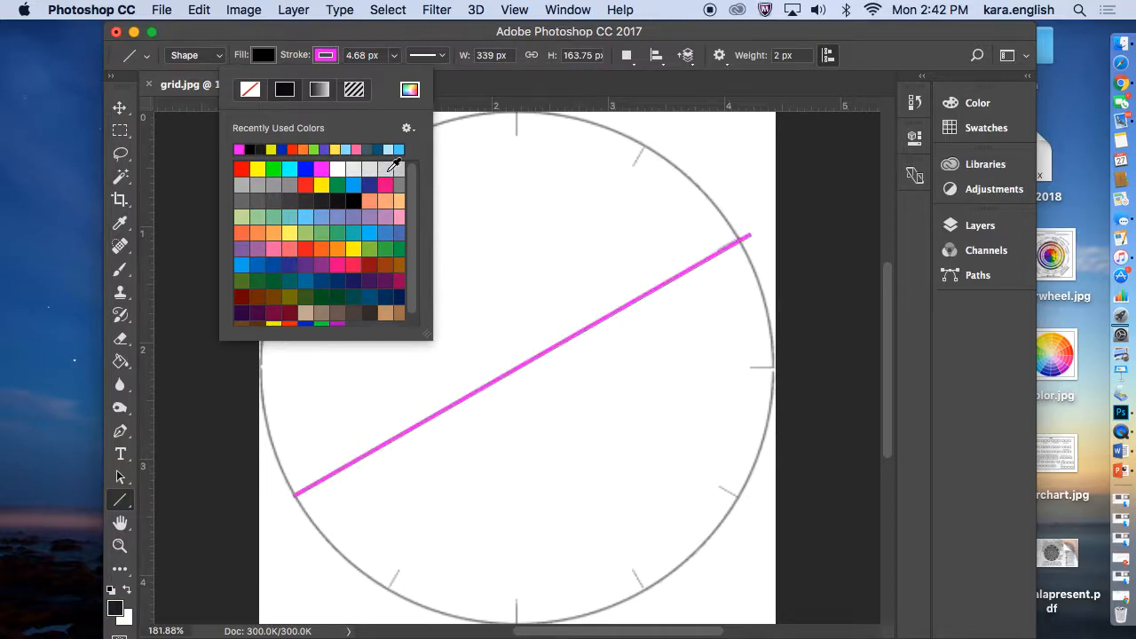
click(266, 56)
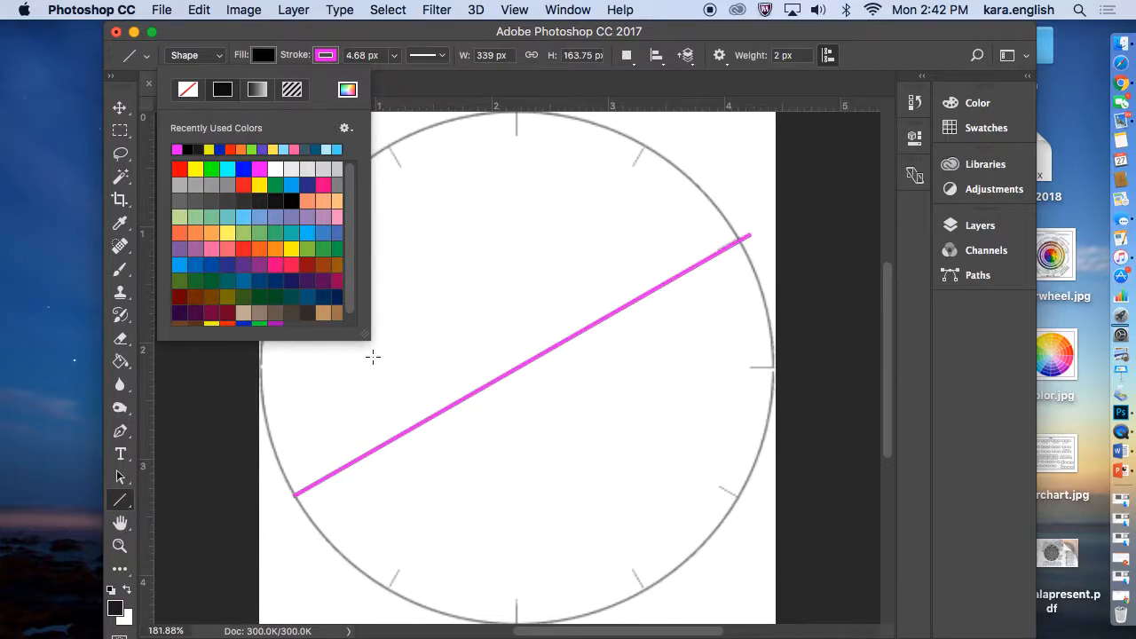
Check the two line layers by toggling their visibility and delete the Shape 2 layer
click(979, 225)
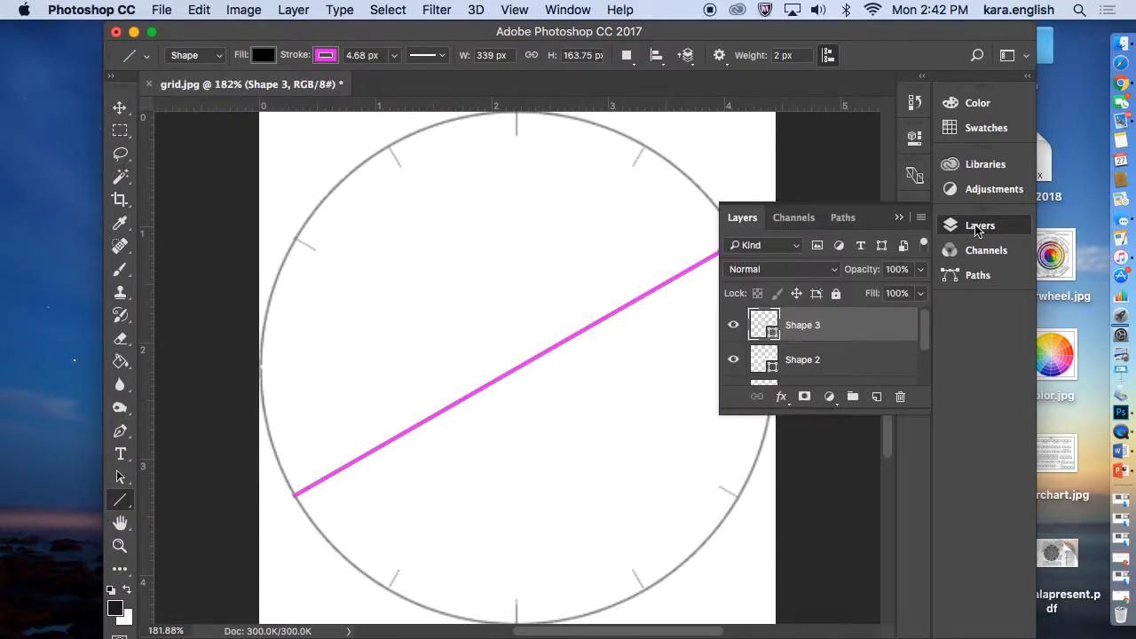
click(733, 326)
click(733, 325)
click(733, 360)
double_click(811, 361)
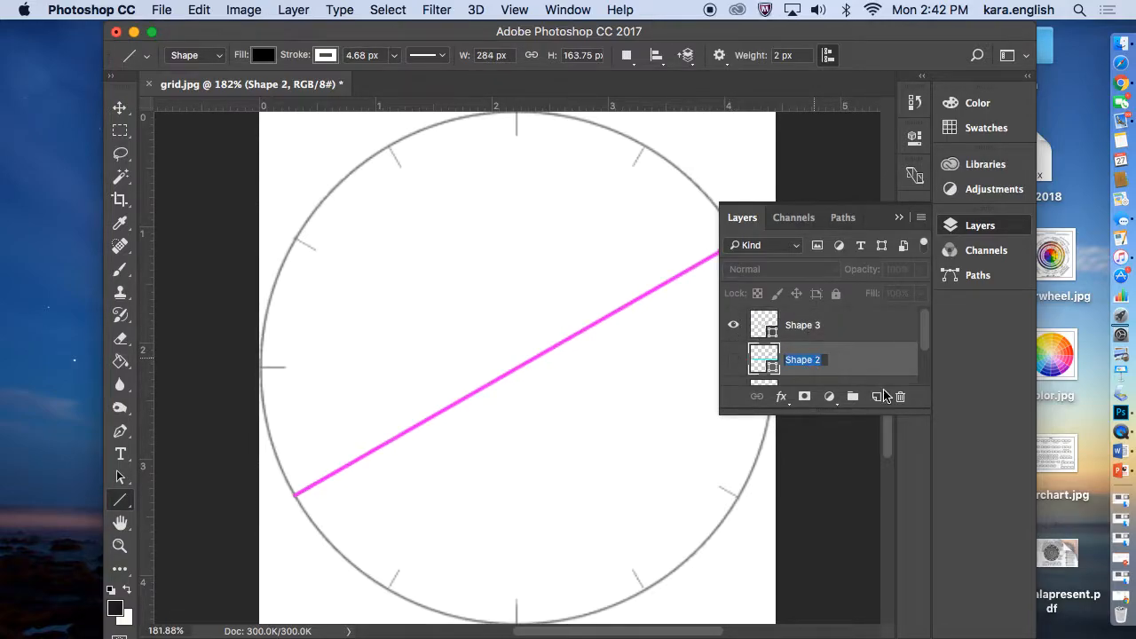
click(741, 364)
drag(827, 364, 902, 399)
Delete the Shape 1 layer that holds the stray dot
mouse_move(925, 349)
mouse_down()
mouse_move(927, 375)
mouse_move(923, 335)
mouse_up()
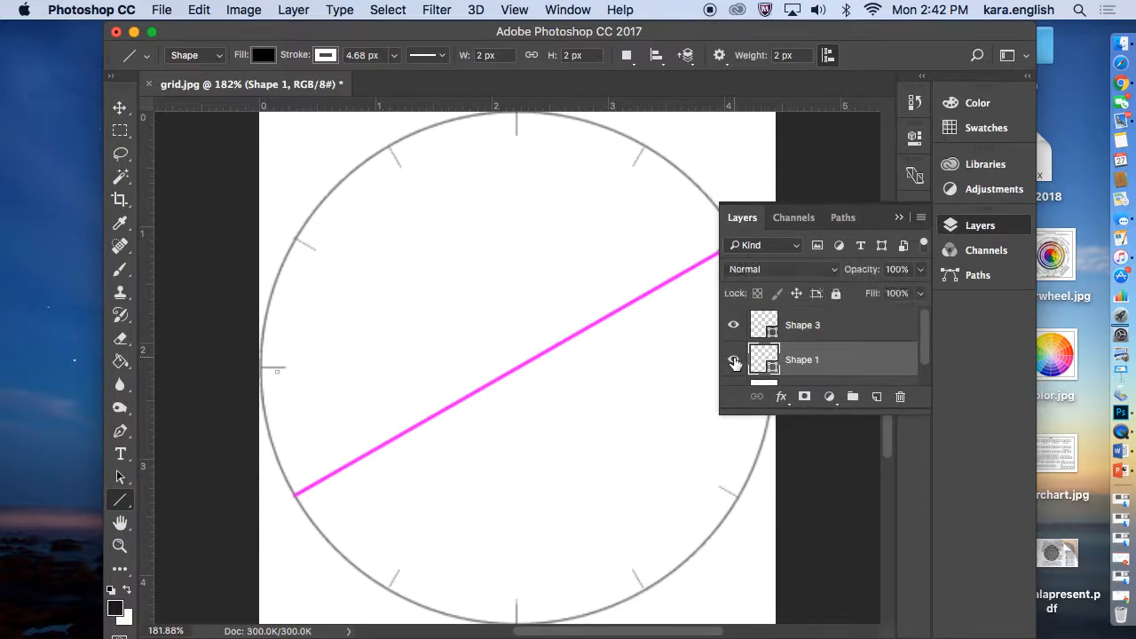
click(900, 397)
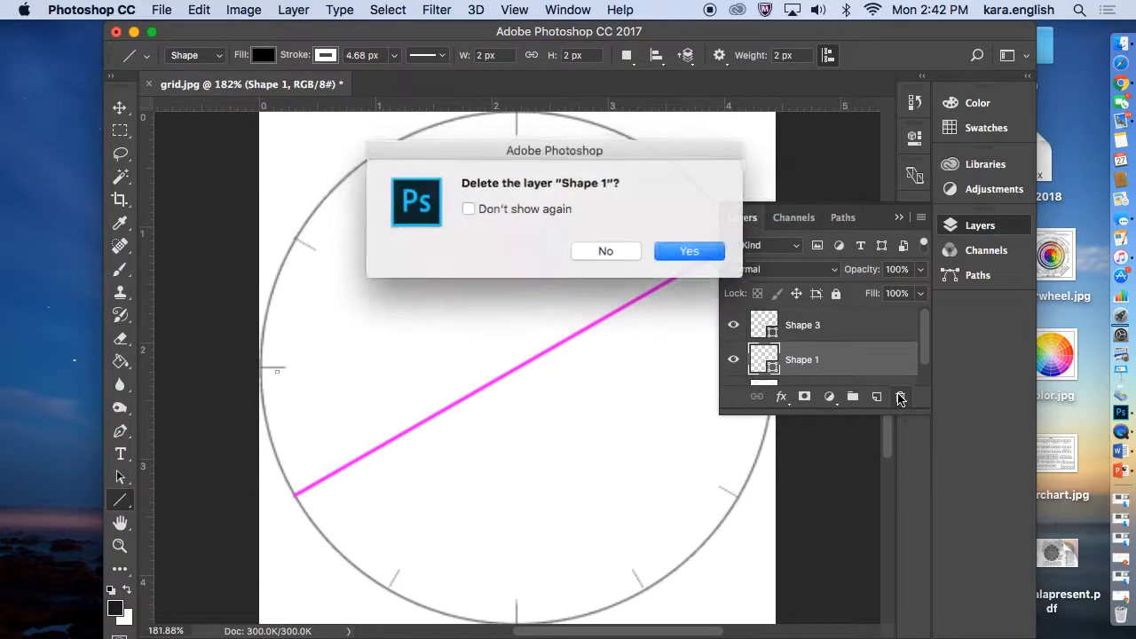
click(687, 253)
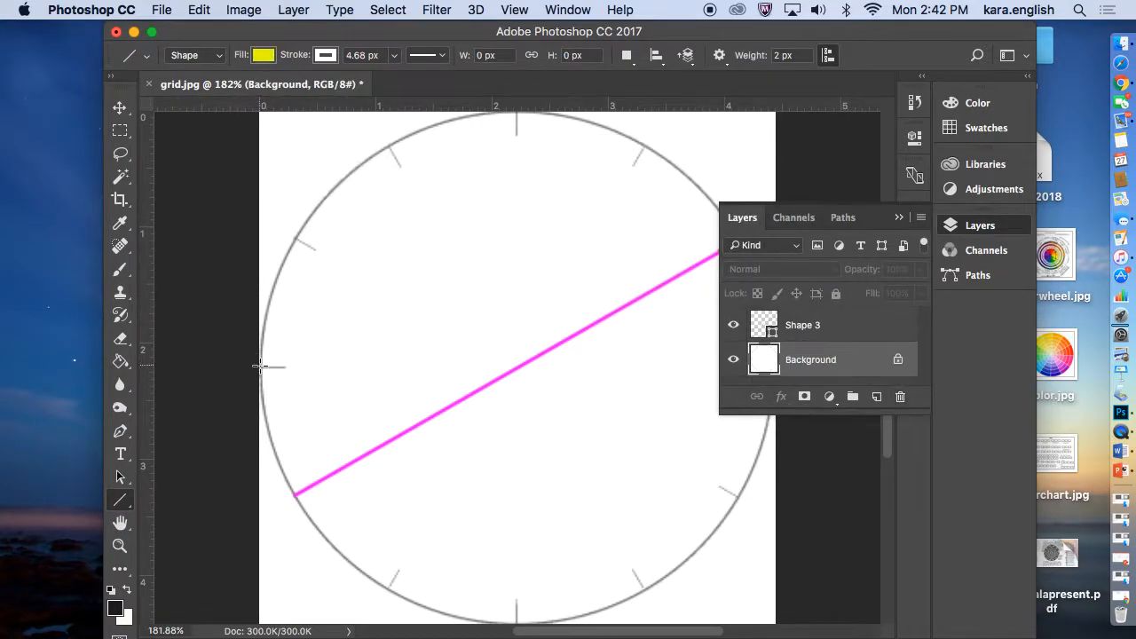
Set the line fill to magenta and the stroke to black, and draw a horizontal line about 324 px wide through the middle tick marks
drag(842, 218, 886, 337)
click(264, 56)
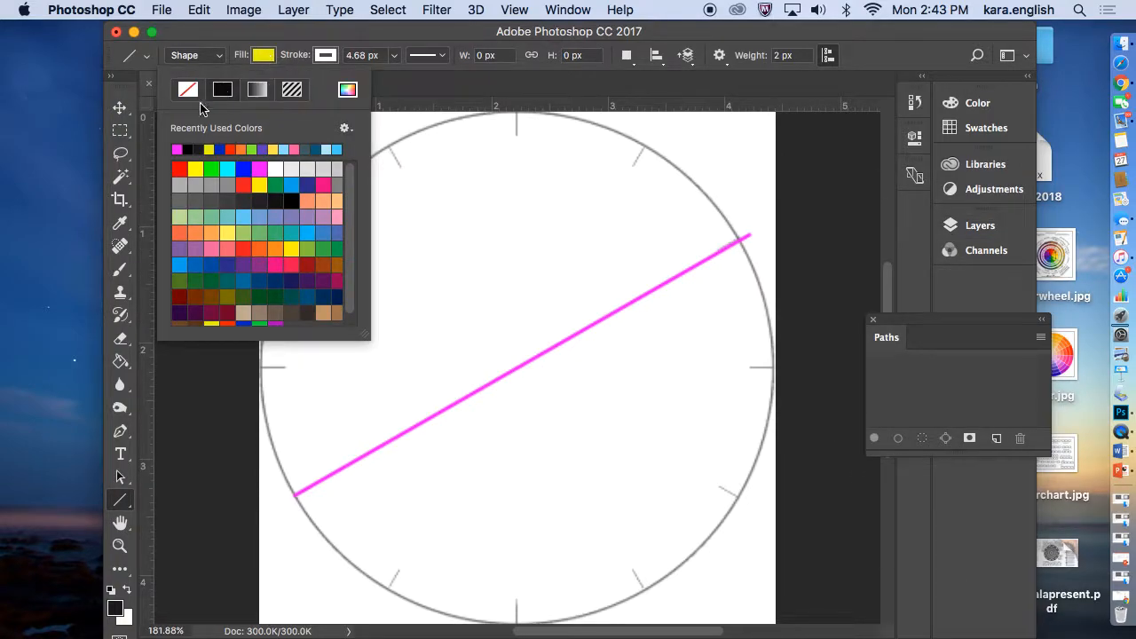
click(177, 147)
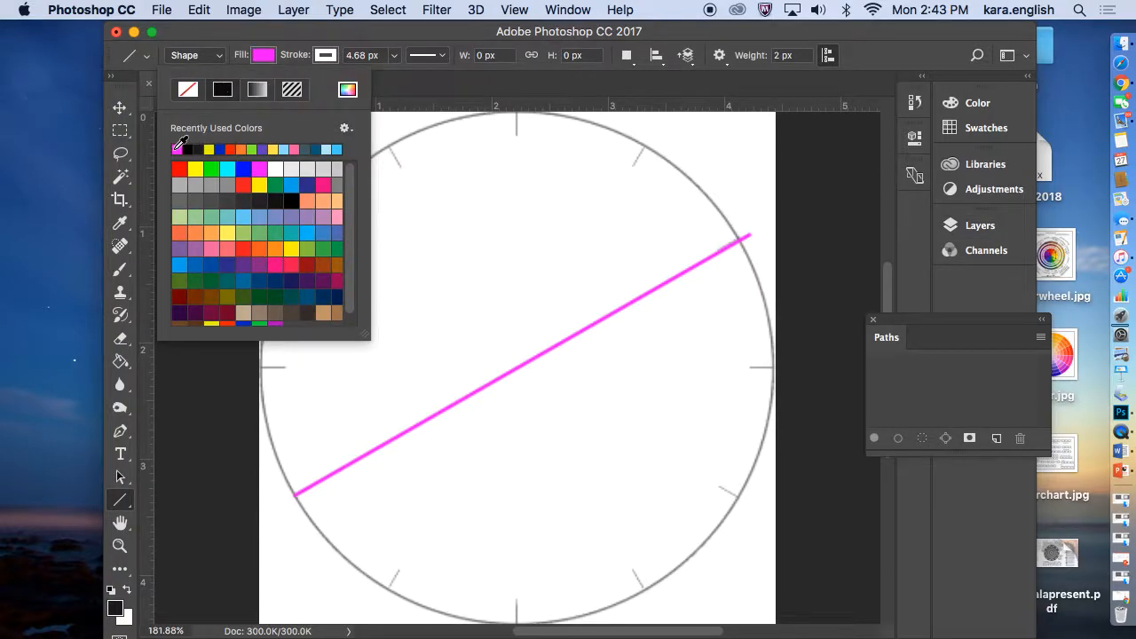
click(327, 56)
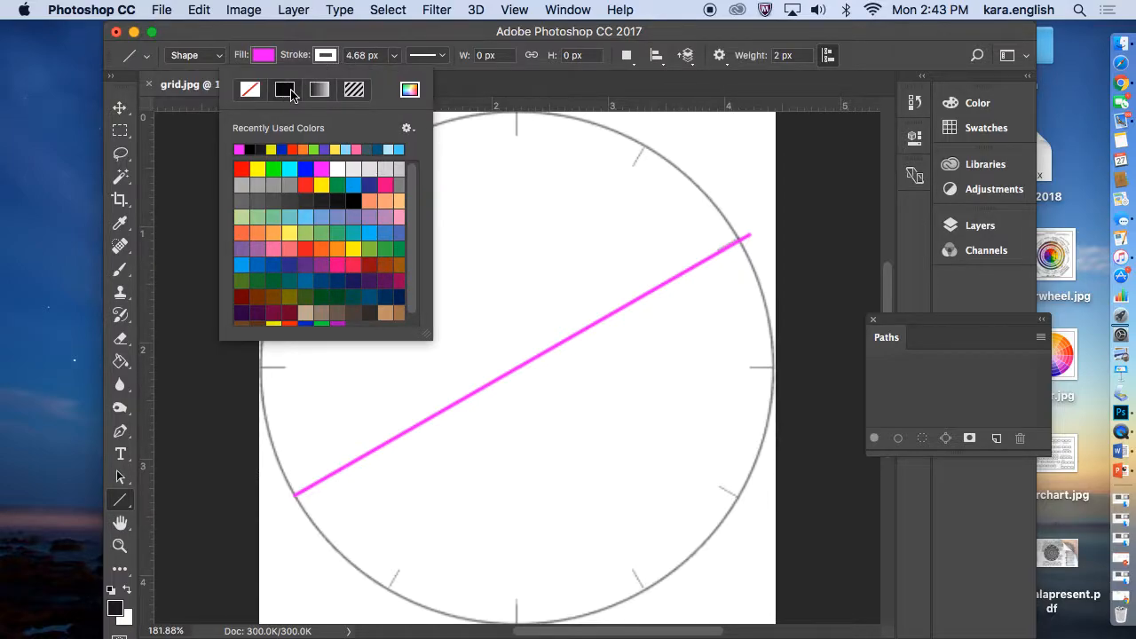
click(331, 60)
click(318, 64)
click(248, 353)
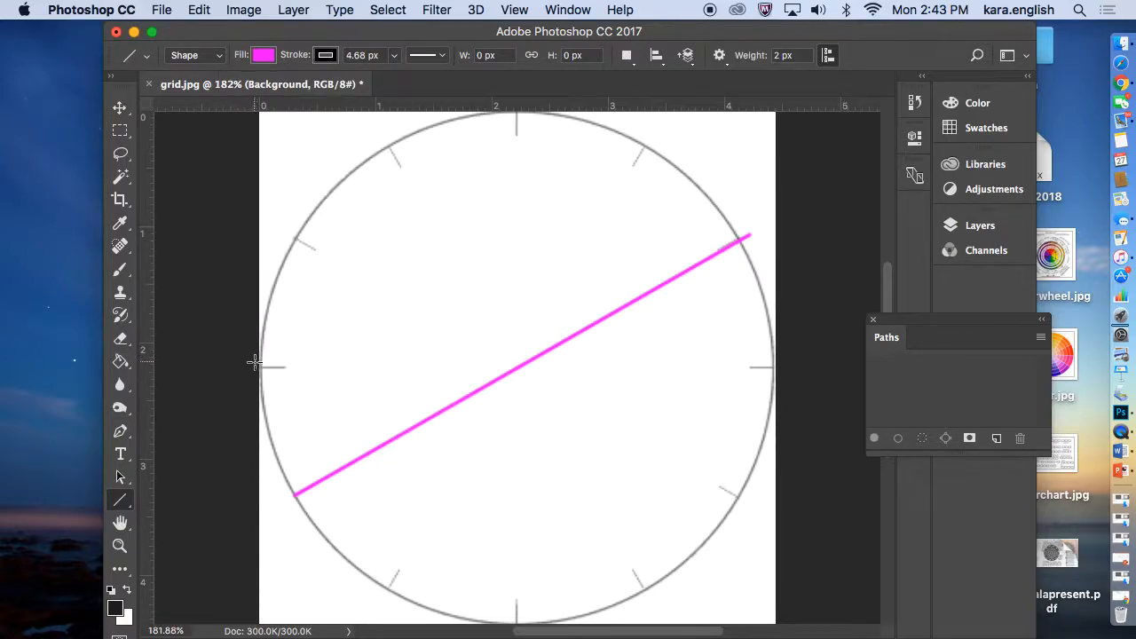
drag(260, 366, 782, 366)
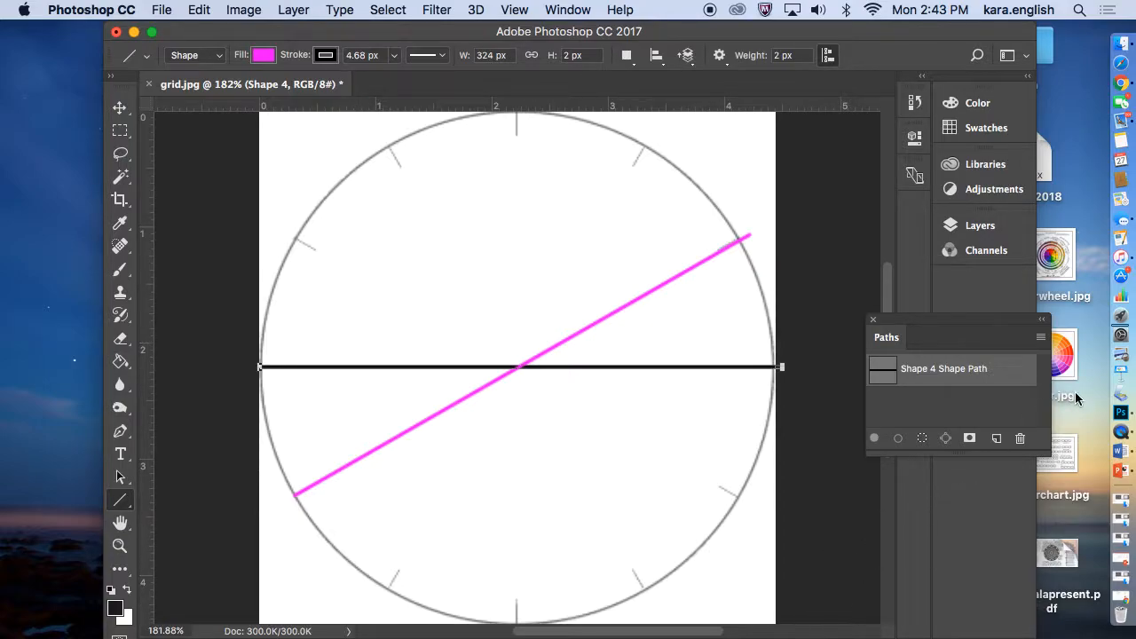
Switch to QuickTime Player, quit it, and name the unsaved screen recording "lines" for saving to the Desktop
click(1114, 443)
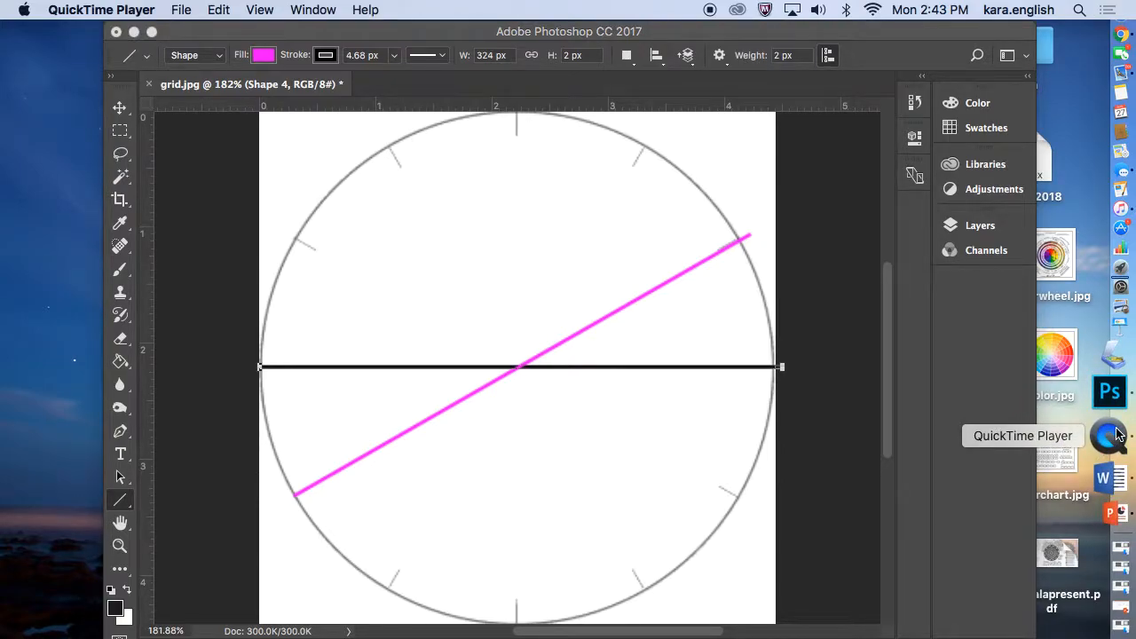
right_click(1118, 435)
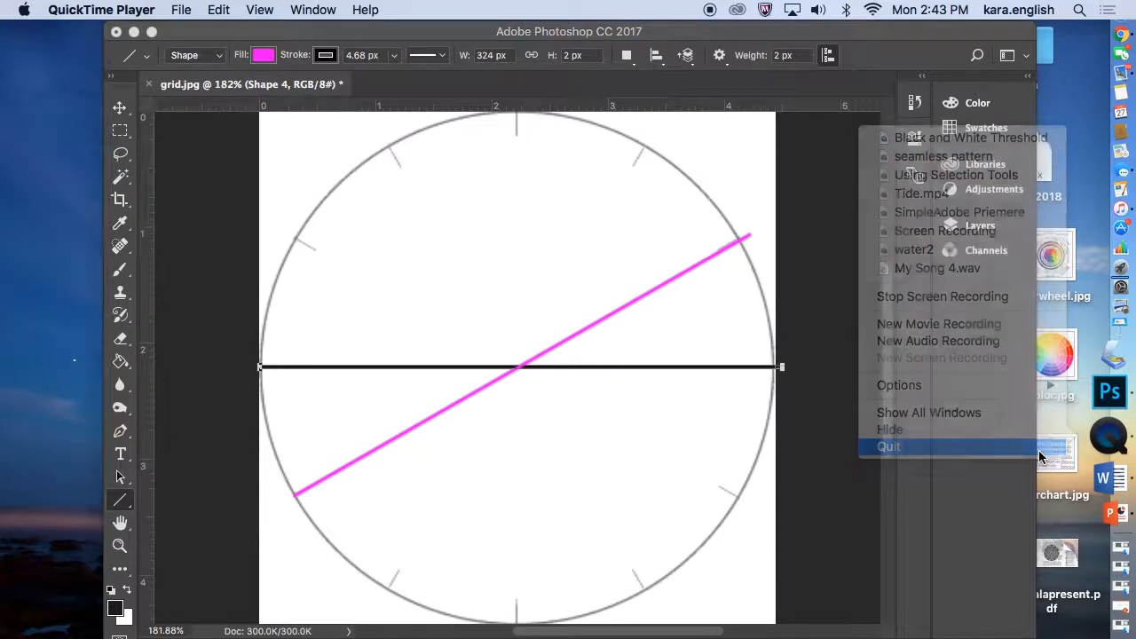
click(1040, 451)
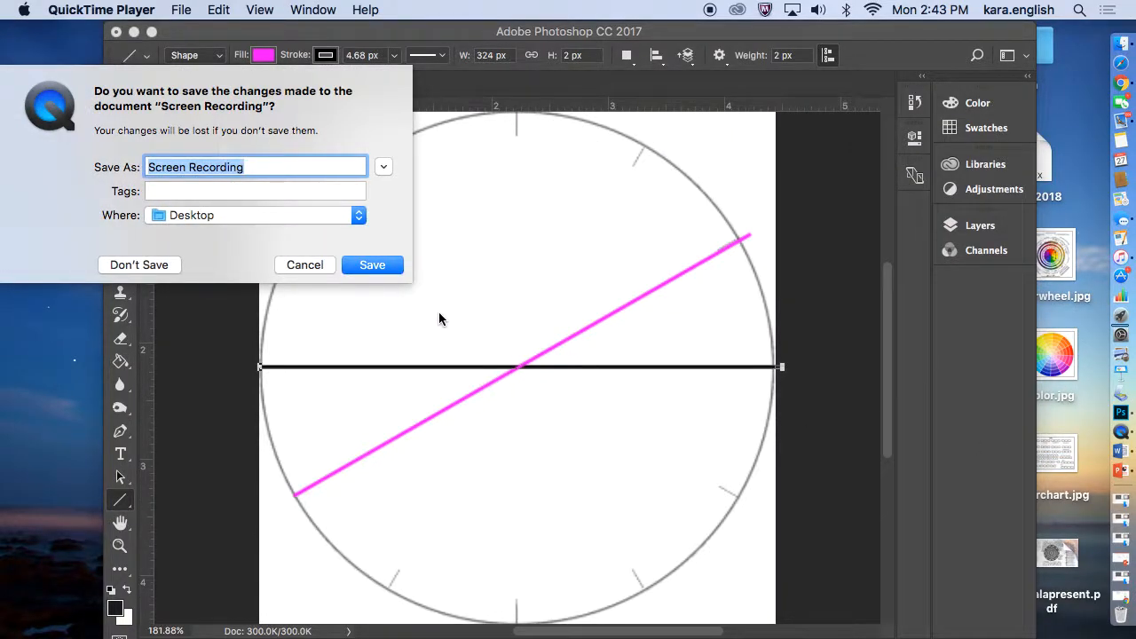
key(BackSpace)
text(lines)
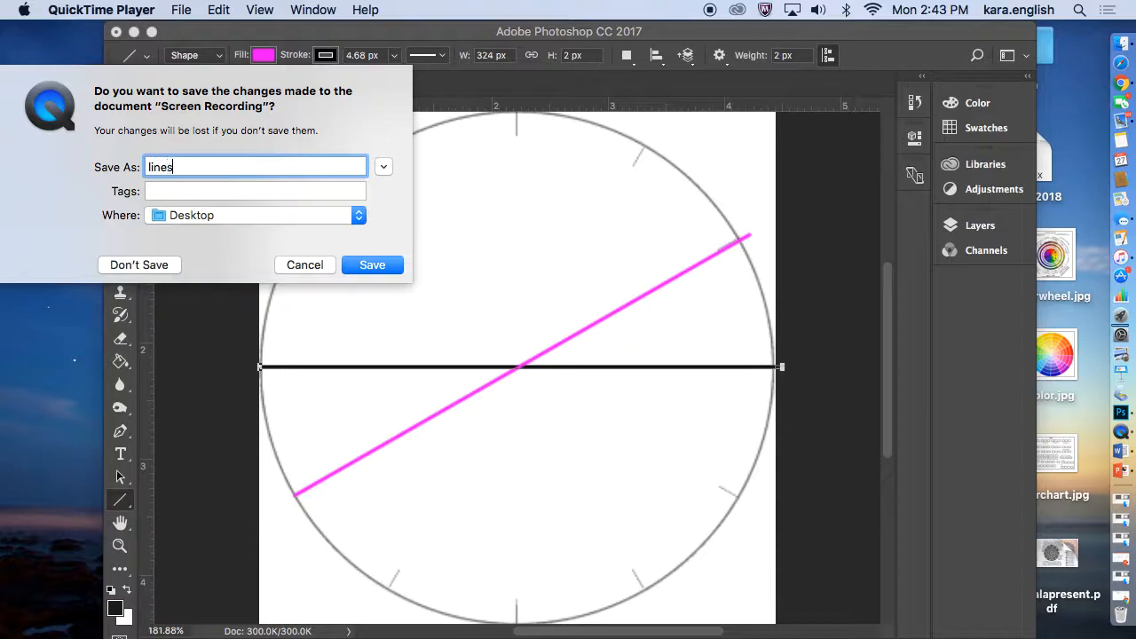